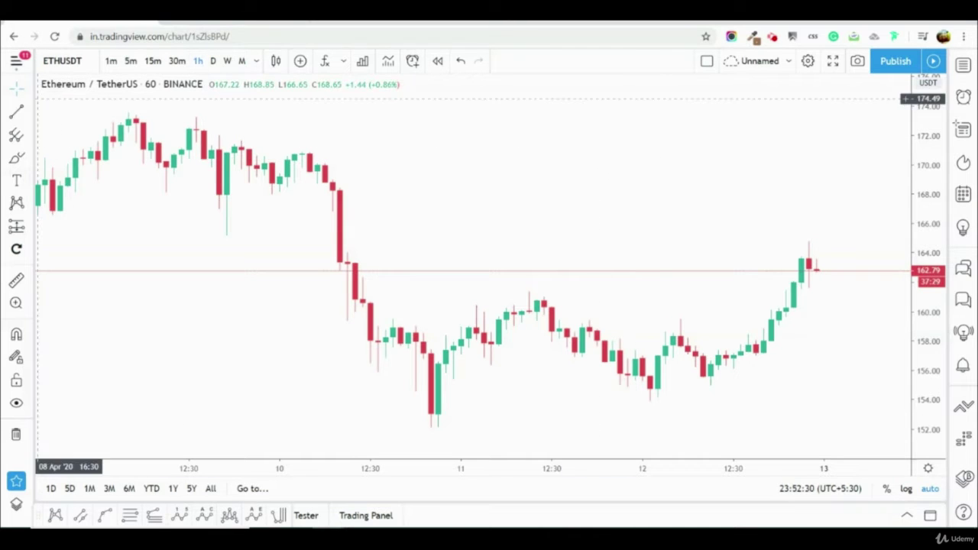
Draw a horizontal trend line at about 173.6 from 09 Apr 00:30 to 13 Apr 02:30, along the 9 April peak
{"action": "left_click", "coordinate": [19, 113]}
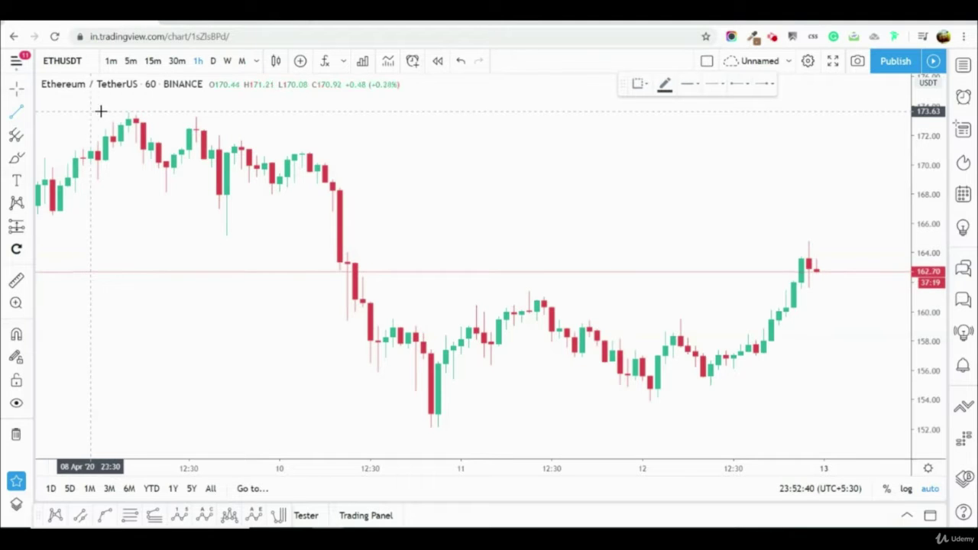
{"action": "left_click", "coordinate": [97, 111]}
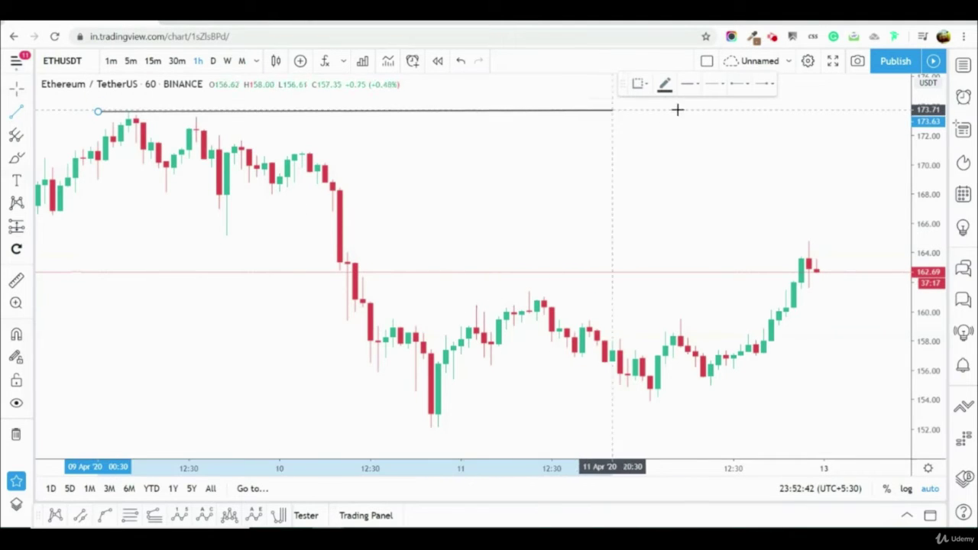
{"action": "left_click", "coordinate": [842, 111]}
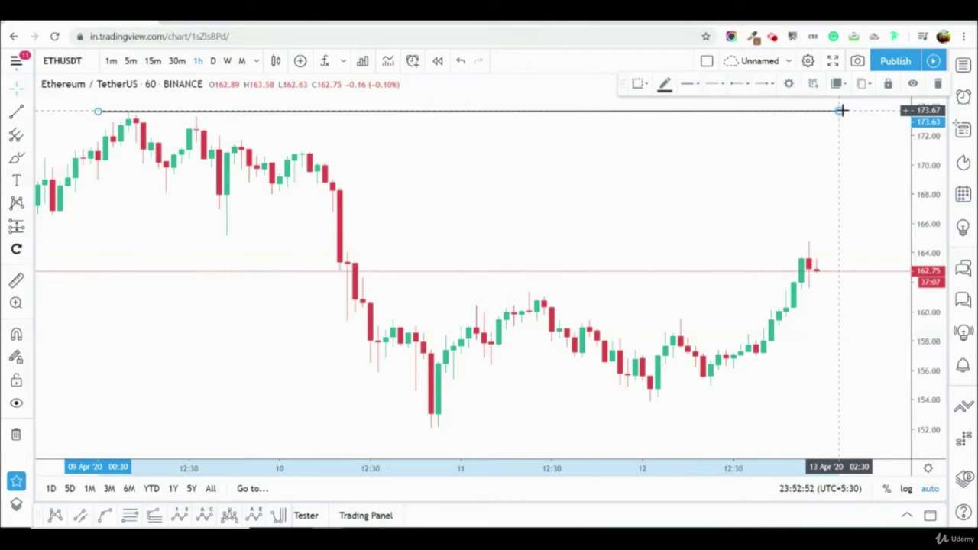
{"action": "left_click", "coordinate": [837, 111]}
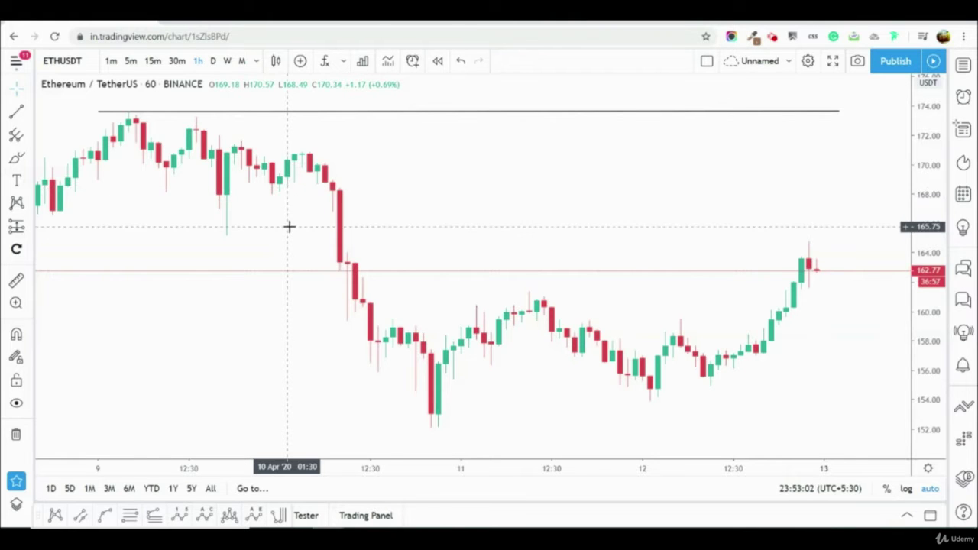
Move the trend line up to about 176.2 so it starts at the highest peak, on 7 April
{"action": "scroll", "coordinate": [290, 225], "scroll_direction": "down", "scroll_amount": 3}
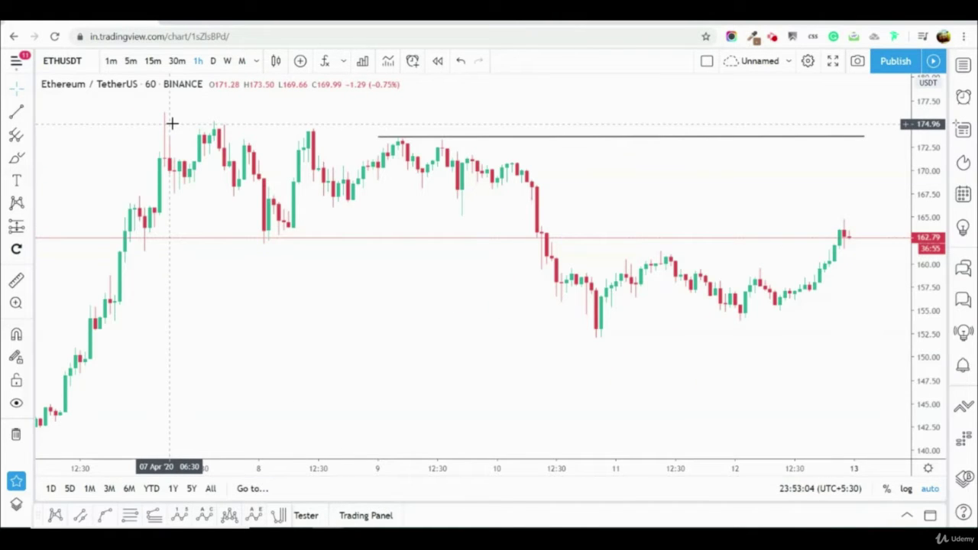
{"action": "left_click_drag", "start_coordinate": [585, 136], "coordinate": [375, 112]}
{"action": "left_click", "coordinate": [881, 197]}
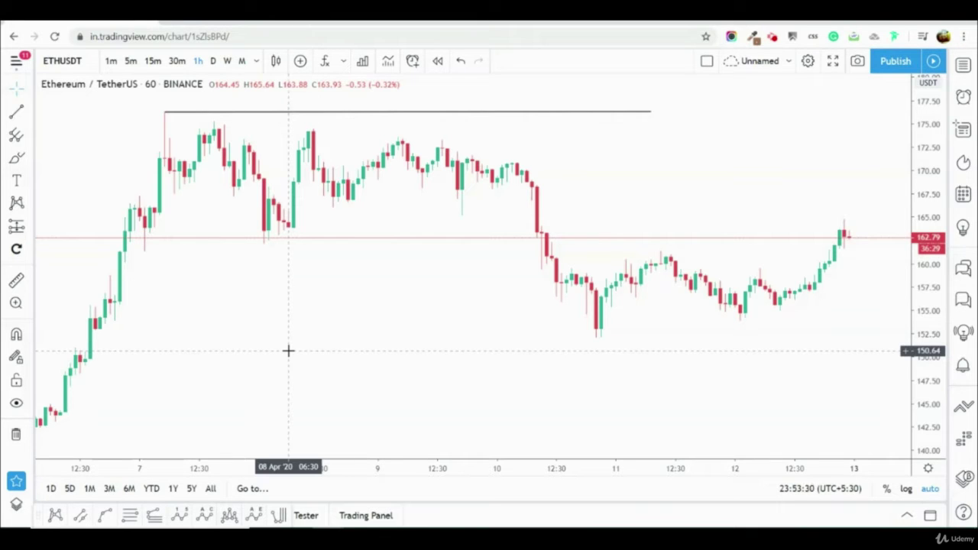
Draw a second horizontal trend line at about 175.3 and shift it so it starts at the second peak
{"action": "scroll", "coordinate": [243, 275], "scroll_direction": "up", "scroll_amount": 2}
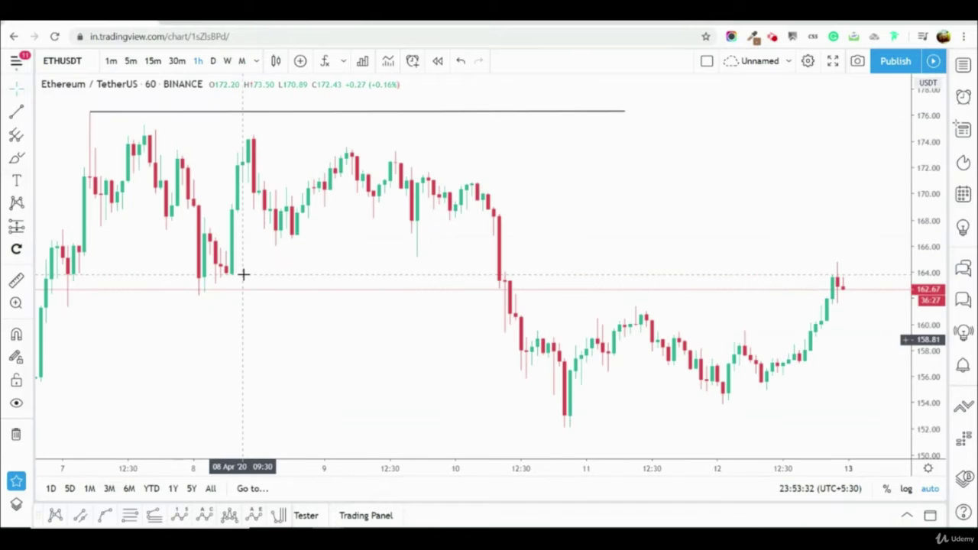
{"action": "scroll", "coordinate": [243, 279], "scroll_direction": "down", "scroll_amount": 1}
{"action": "scroll", "coordinate": [241, 287], "scroll_direction": "up", "scroll_amount": 1}
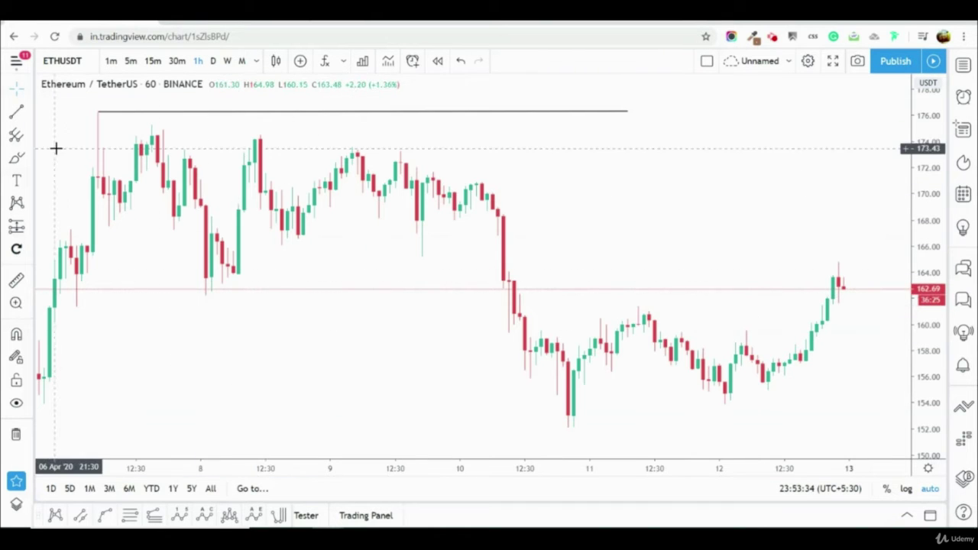
{"action": "left_click", "coordinate": [16, 113]}
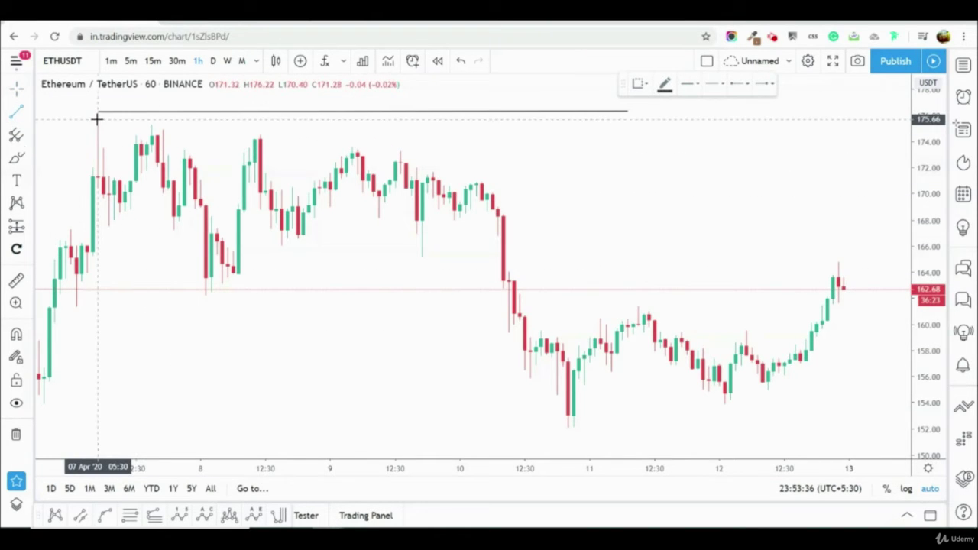
{"action": "left_click", "coordinate": [87, 124]}
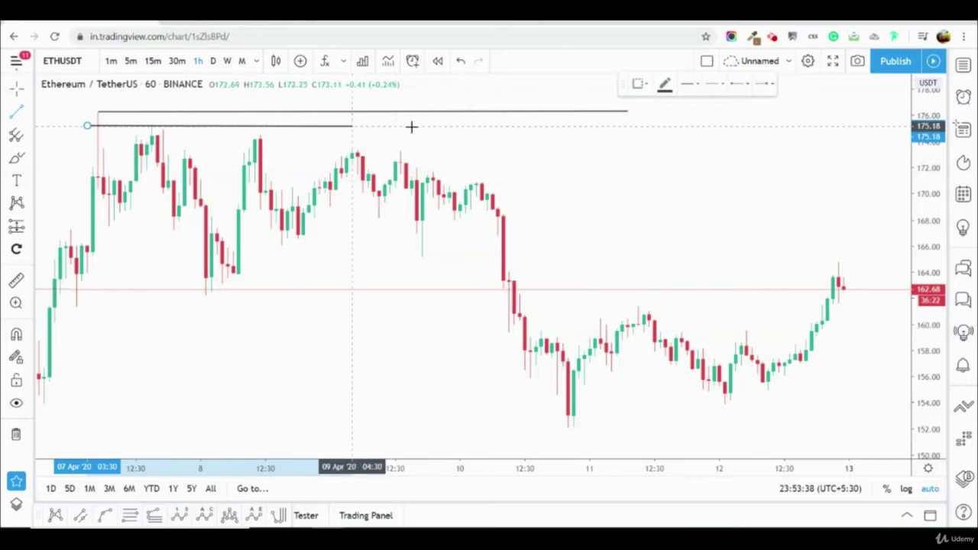
{"action": "left_click", "coordinate": [641, 126]}
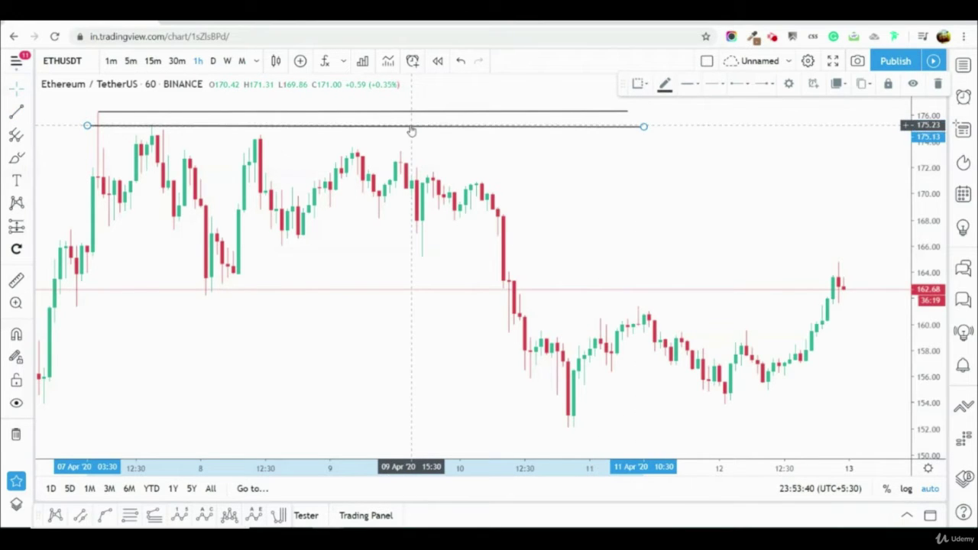
{"action": "left_click_drag", "start_coordinate": [411, 126], "coordinate": [424, 124]}
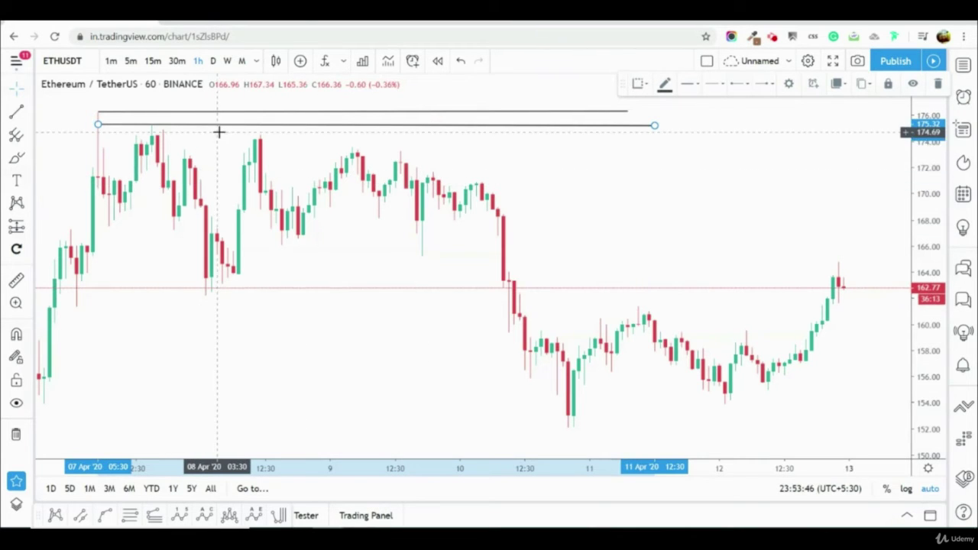
{"action": "mouse_move", "coordinate": [327, 127]}
{"action": "left_mouse_down"}
{"action": "mouse_move", "coordinate": [335, 125]}
{"action": "mouse_move", "coordinate": [320, 128]}
{"action": "mouse_move", "coordinate": [319, 141]}
{"action": "mouse_move", "coordinate": [229, 130]}
{"action": "mouse_move", "coordinate": [382, 124]}
{"action": "left_mouse_up"}
{"action": "left_click", "coordinate": [433, 142]}
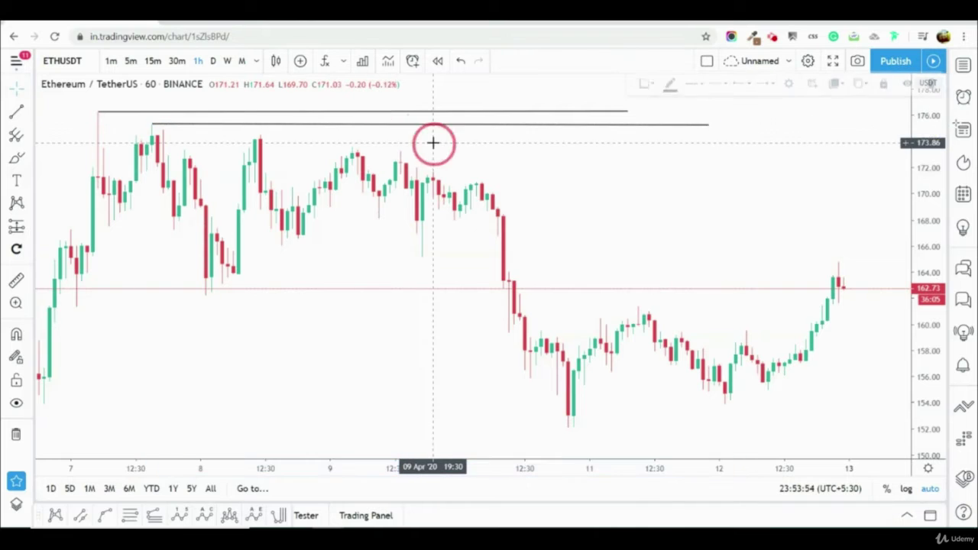
Draw a third trend line at 174.50 from 08 Apr 11:30 and copy it to the next two lower peaks, at about 173.7 and 173.0
{"action": "left_click", "coordinate": [16, 110]}
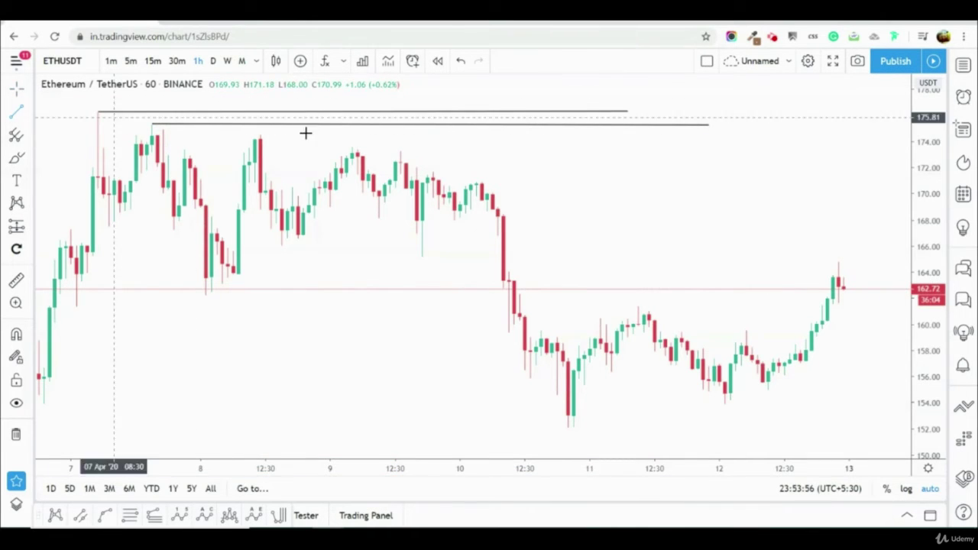
{"action": "left_click", "coordinate": [262, 135]}
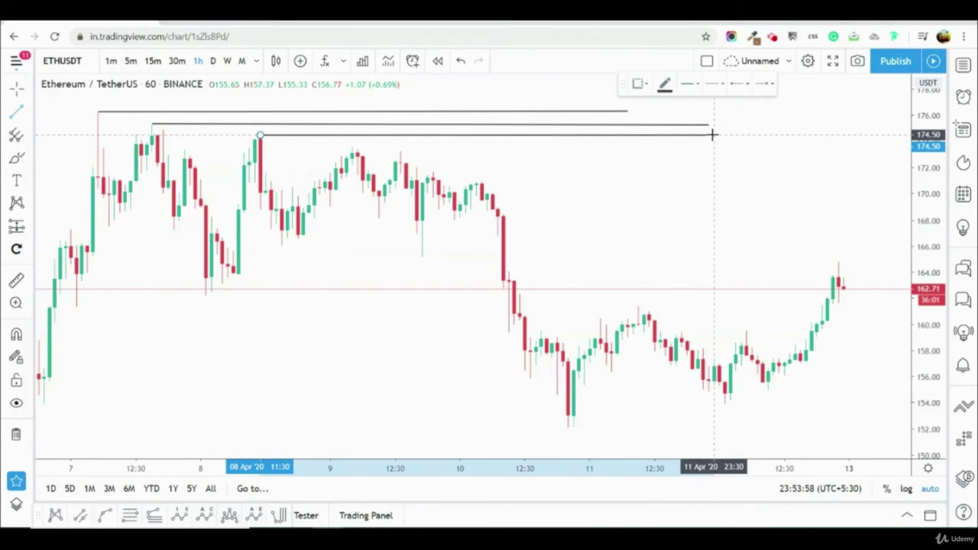
{"action": "left_click", "coordinate": [712, 134]}
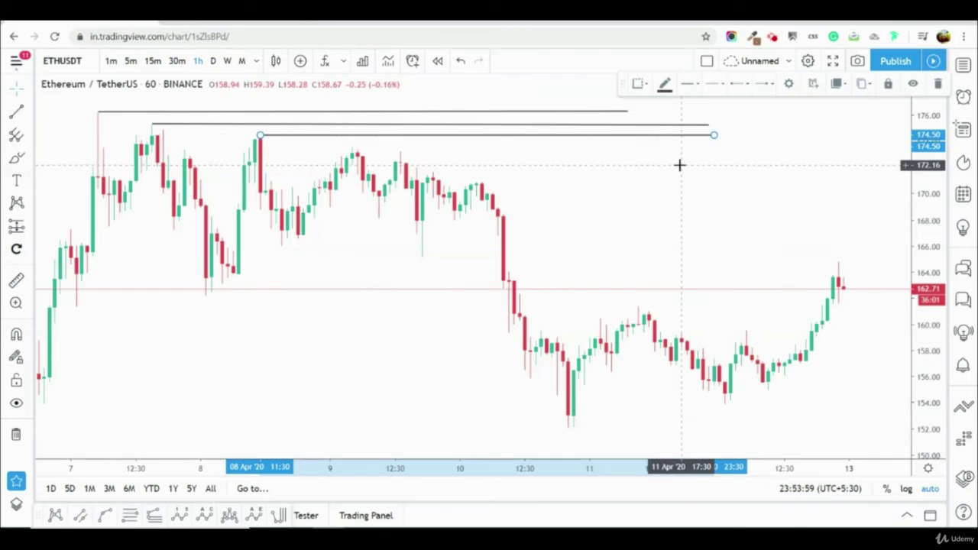
{"action": "left_click", "coordinate": [511, 137]}
{"action": "left_click_drag", "start_coordinate": [511, 138], "coordinate": [799, 155]}
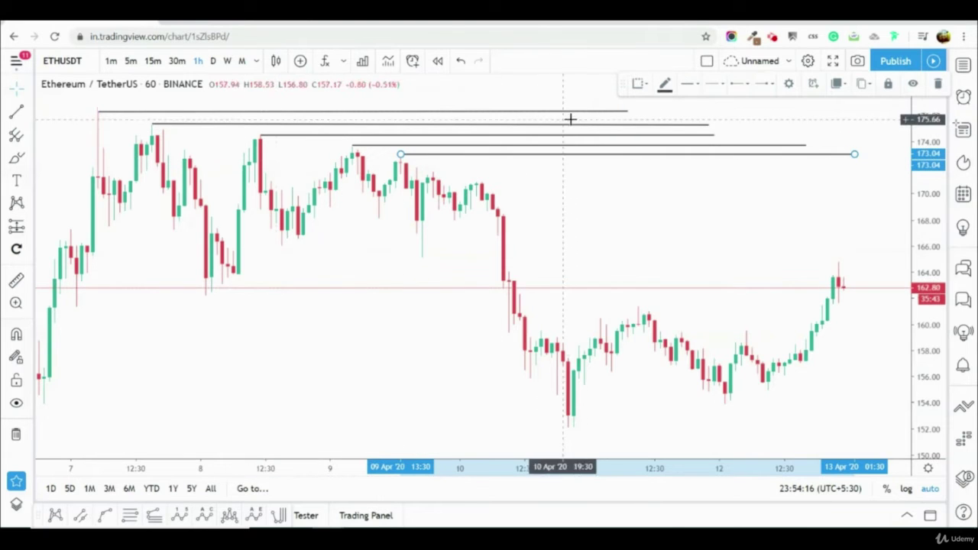
Delete the three lowest trend lines, keeping the two on the first and second peaks
{"action": "key", "text": "Delete"}
{"action": "left_click", "coordinate": [790, 145]}
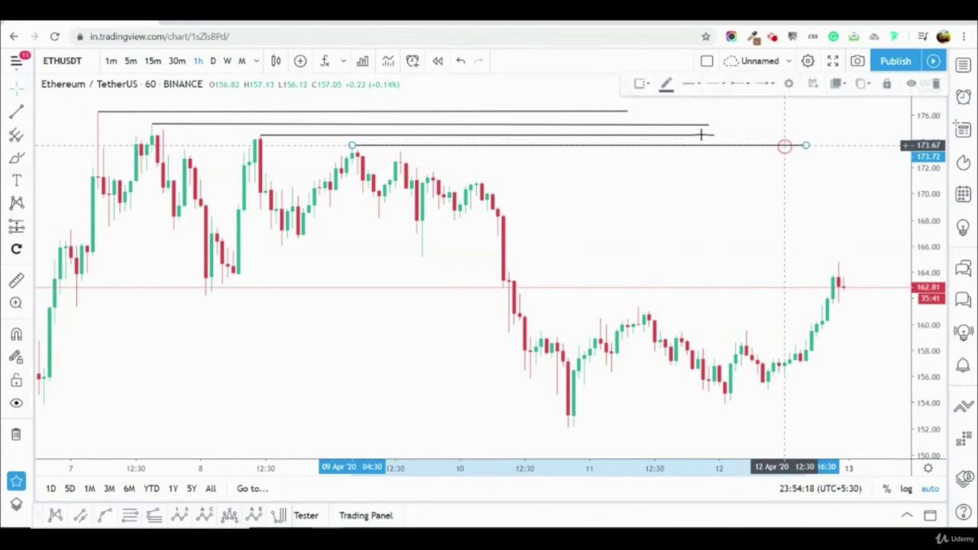
{"action": "key", "text": "Delete"}
{"action": "left_click", "coordinate": [694, 136]}
{"action": "key", "text": "Delete"}
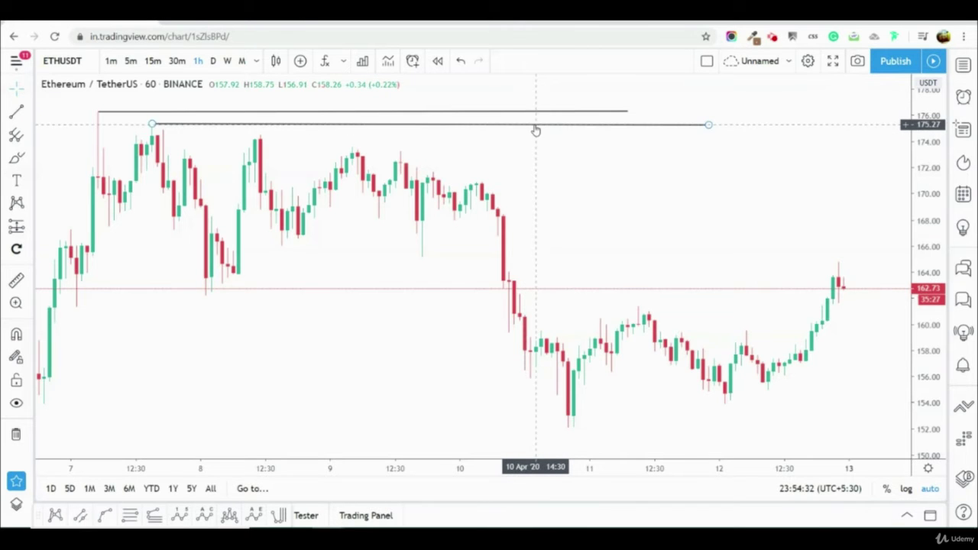
Move the second trend line down to 161.36 and extend its start back to 06 Apr 19:30
{"action": "mouse_move", "coordinate": [534, 126]}
{"action": "left_mouse_down"}
{"action": "mouse_move", "coordinate": [537, 192]}
{"action": "mouse_move", "coordinate": [522, 138]}
{"action": "mouse_move", "coordinate": [533, 191]}
{"action": "mouse_move", "coordinate": [541, 192]}
{"action": "mouse_move", "coordinate": [537, 138]}
{"action": "mouse_move", "coordinate": [526, 127]}
{"action": "mouse_move", "coordinate": [500, 256]}
{"action": "mouse_move", "coordinate": [509, 283]}
{"action": "mouse_move", "coordinate": [515, 148]}
{"action": "mouse_move", "coordinate": [654, 249]}
{"action": "mouse_move", "coordinate": [679, 285]}
{"action": "mouse_move", "coordinate": [688, 332]}
{"action": "left_mouse_up"}
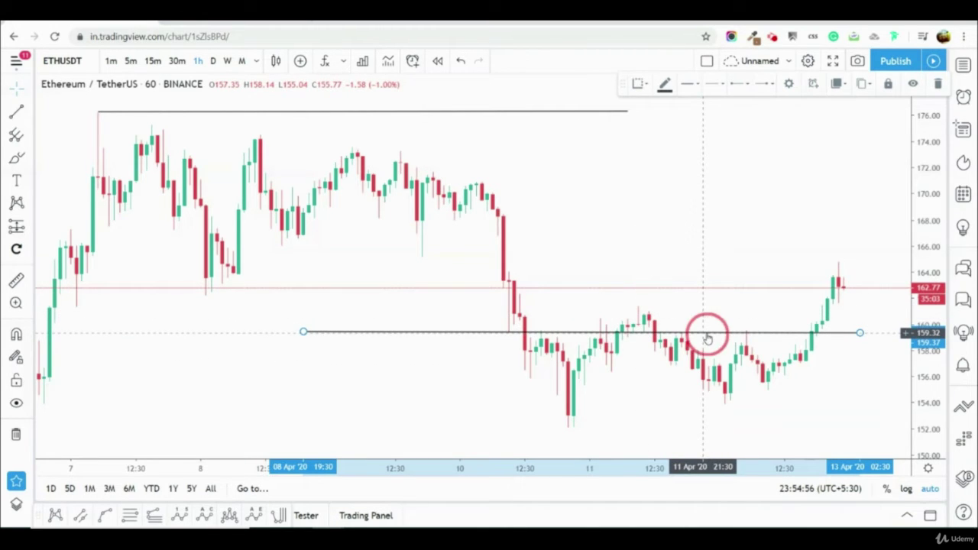
{"action": "left_click_drag", "start_coordinate": [707, 339], "coordinate": [709, 307]}
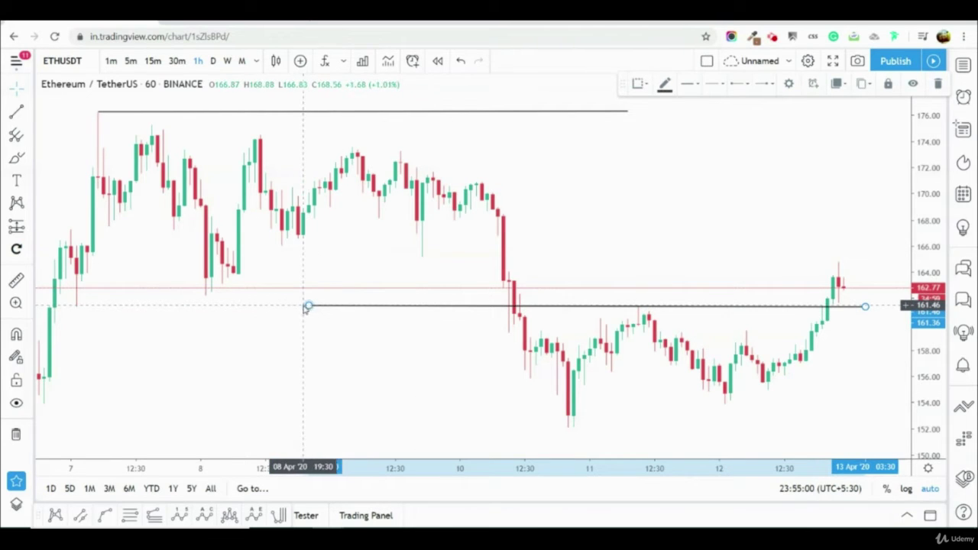
{"action": "left_click_drag", "start_coordinate": [308, 306], "coordinate": [44, 298]}
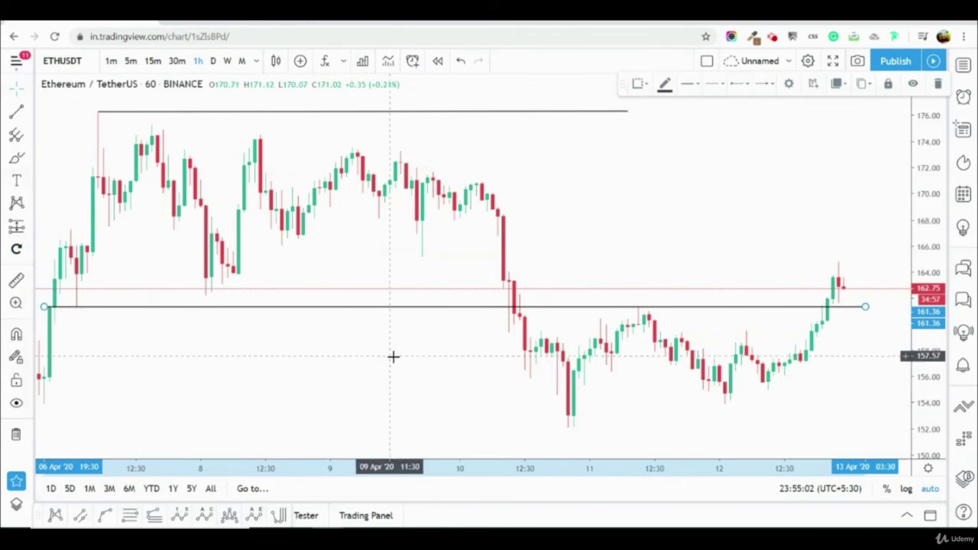
{"action": "left_click", "coordinate": [861, 353], "text": "shift"}
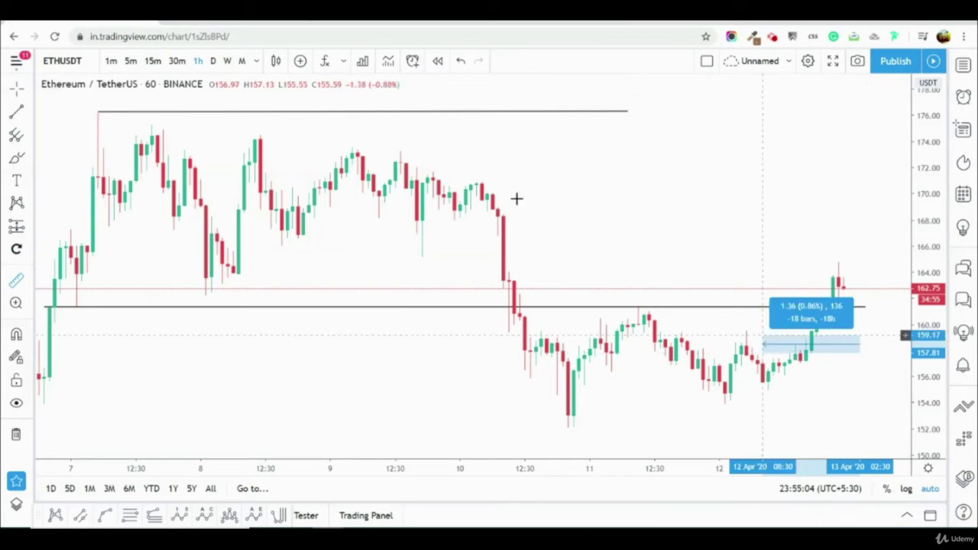
{"action": "left_click", "coordinate": [758, 241]}
{"action": "left_click", "coordinate": [669, 185]}
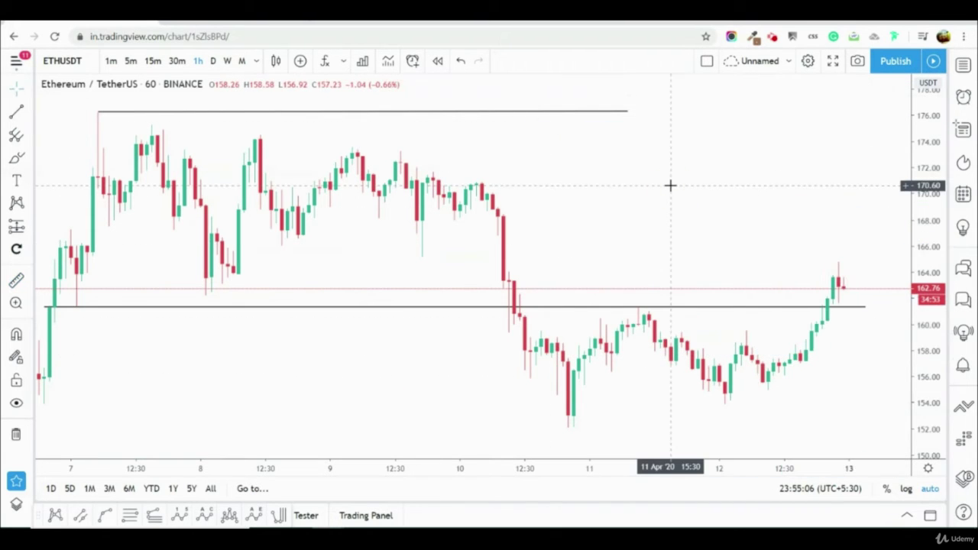
Try a full-width trend line just below the middle level, lowering it to about 159.46, and remove it
{"action": "left_click", "coordinate": [16, 113]}
{"action": "left_click", "coordinate": [41, 320]}
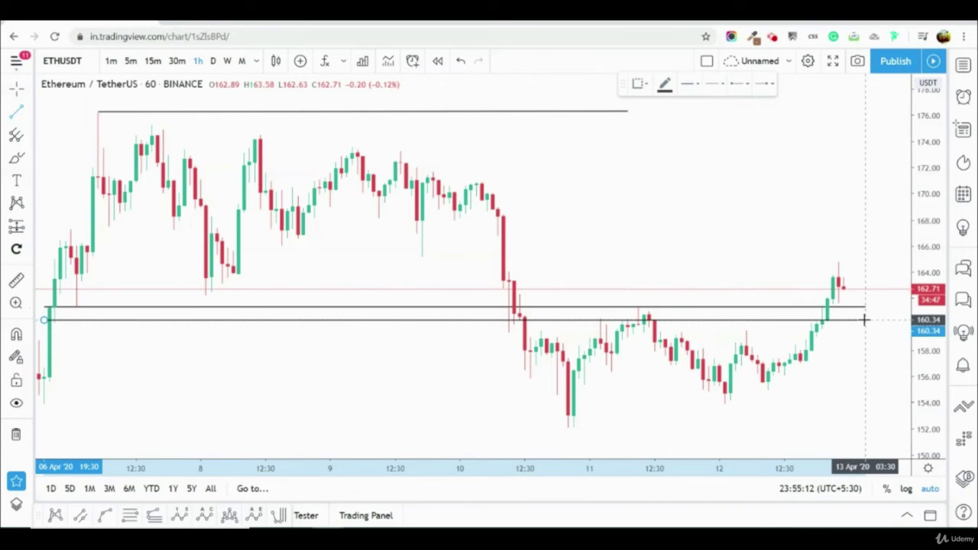
{"action": "left_click", "coordinate": [865, 320]}
{"action": "left_click", "coordinate": [863, 379]}
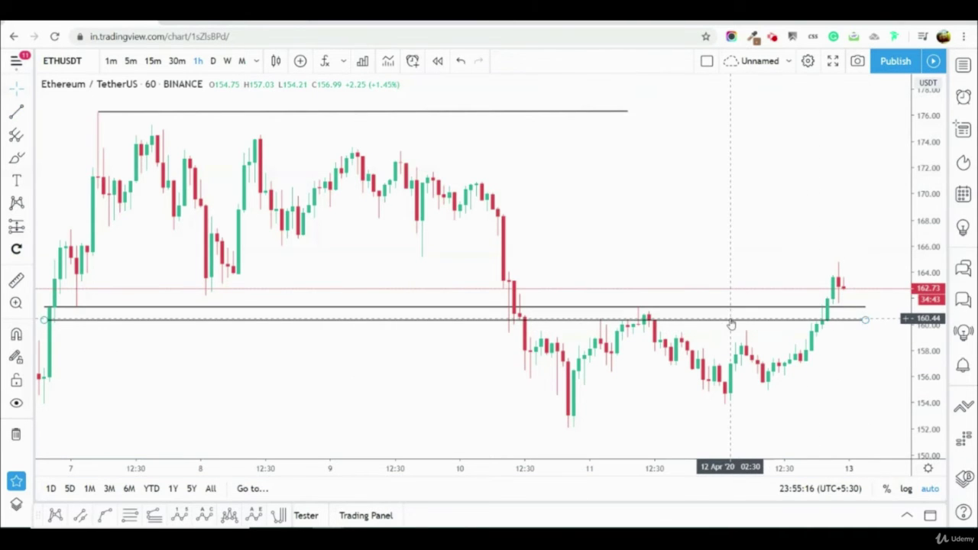
{"action": "left_click_drag", "start_coordinate": [731, 317], "coordinate": [709, 331]}
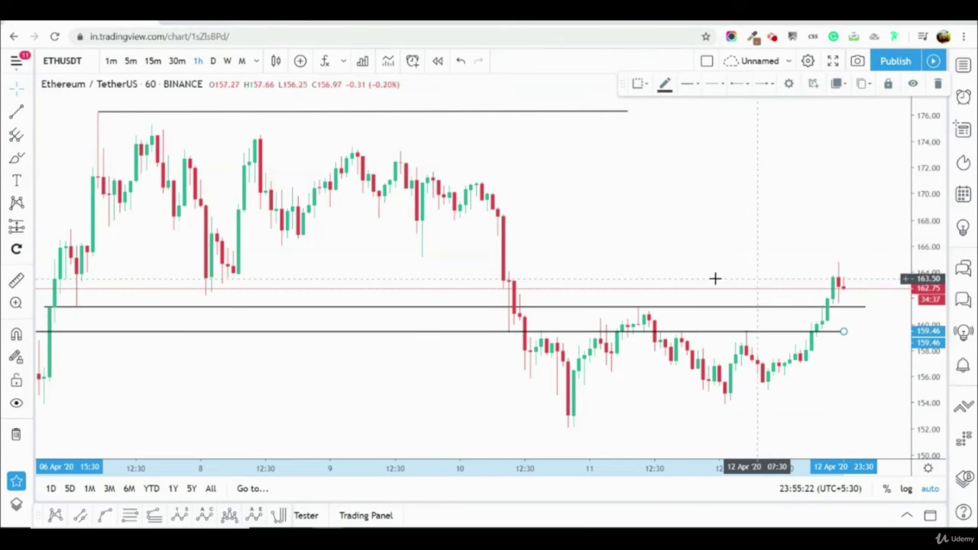
{"action": "key", "text": "Delete"}
Try a short trend line at about 159.56 across the minor peaks from 10 Apr 14:30 to 12 Apr 08:30, and delete it
{"action": "left_click", "coordinate": [17, 111]}
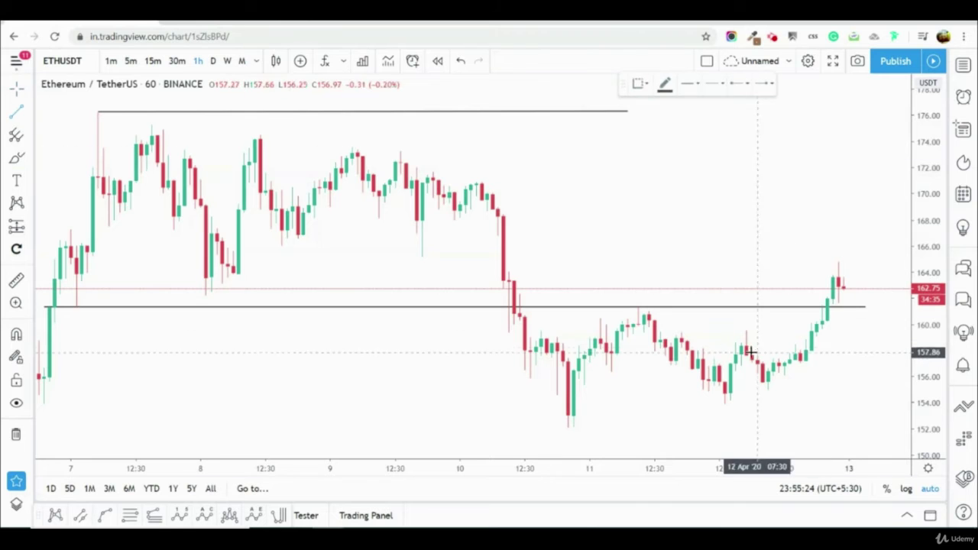
{"action": "left_click", "coordinate": [676, 333]}
{"action": "left_click", "coordinate": [756, 332]}
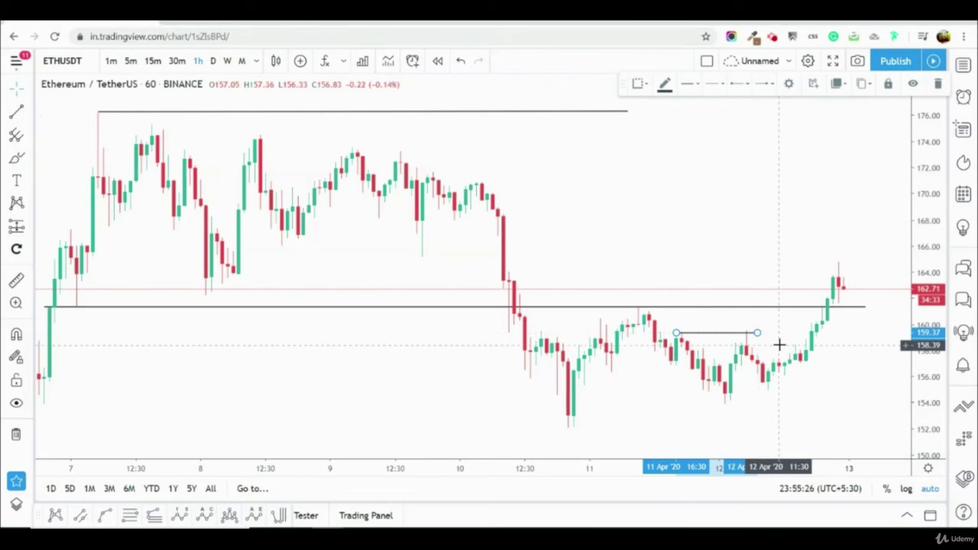
{"action": "left_click_drag", "start_coordinate": [705, 333], "coordinate": [534, 328]}
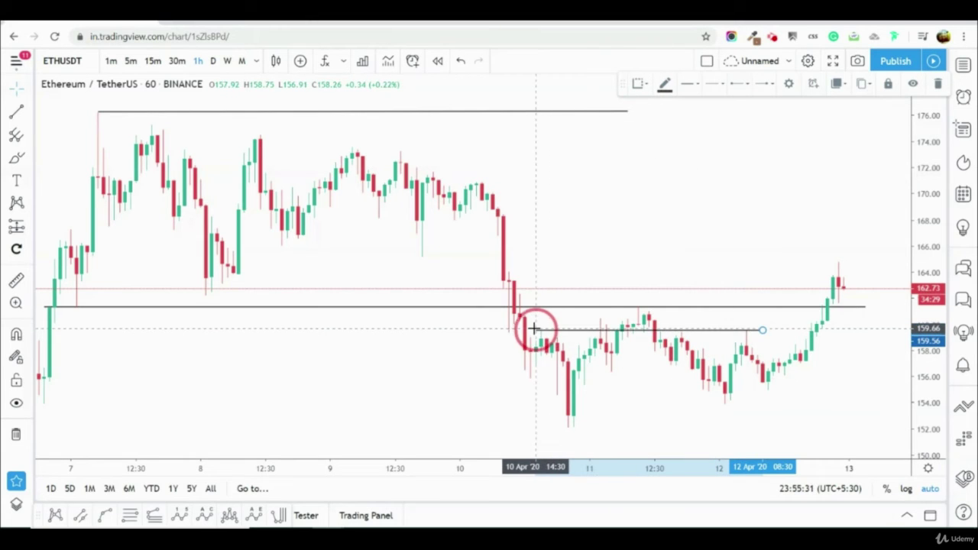
{"action": "left_click", "coordinate": [692, 331]}
{"action": "left_click", "coordinate": [701, 346]}
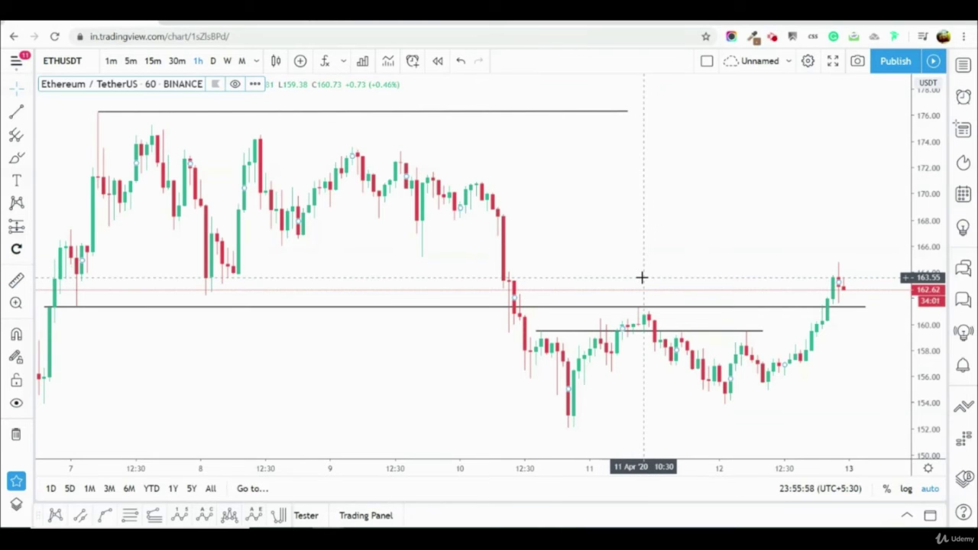
{"action": "left_click", "coordinate": [688, 331]}
{"action": "key", "text": "Delete"}
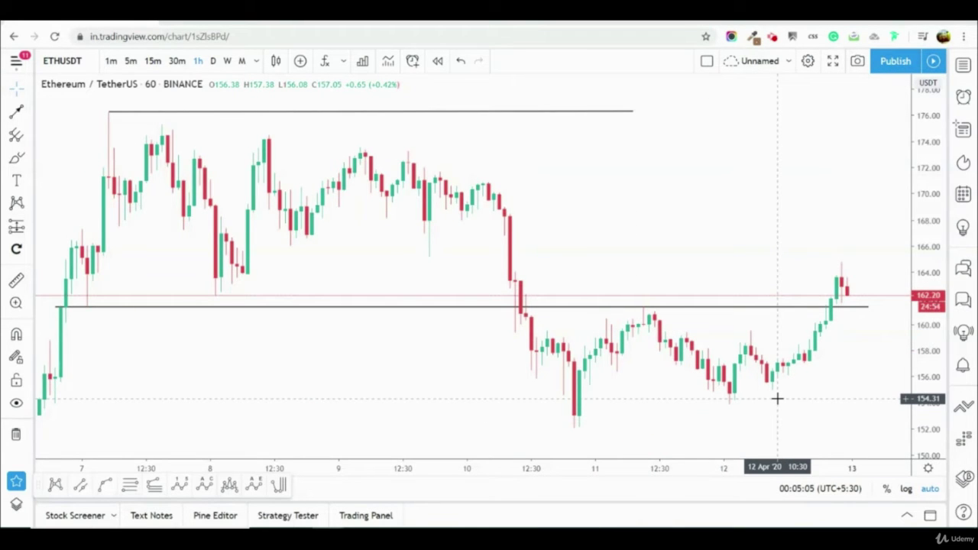
Draw a horizontal trend line at about 152.17 along the lowest low, from 07 Apr 11:30 to 12 Apr
{"action": "left_click", "coordinate": [31, 114]}
{"action": "left_click", "coordinate": [69, 111]}
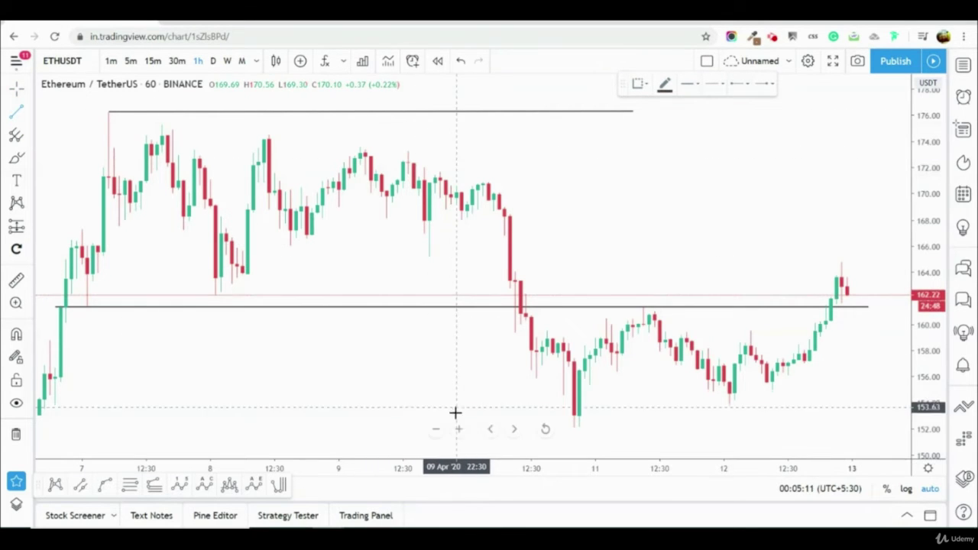
{"action": "left_click", "coordinate": [140, 426]}
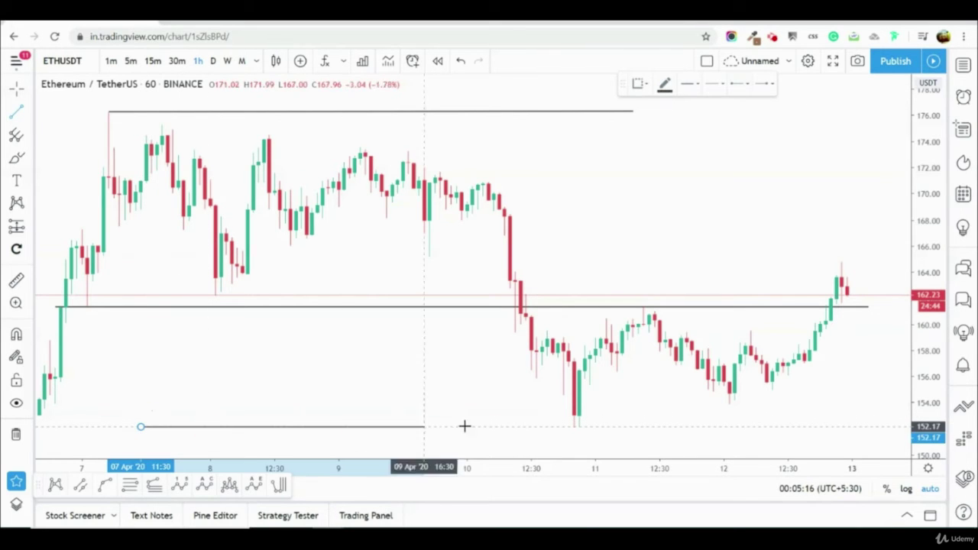
{"action": "left_click", "coordinate": [797, 427]}
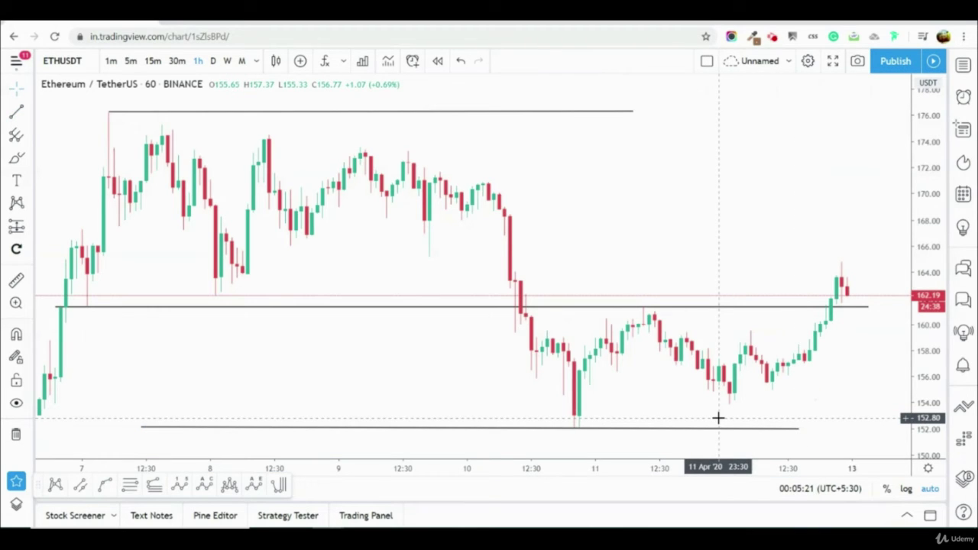
Draw a full-width horizontal trend line just above the lowest one, and raise it to about 153.87, from 06 Apr 19:30 to 13 Apr 04:30
{"action": "left_click", "coordinate": [16, 111]}
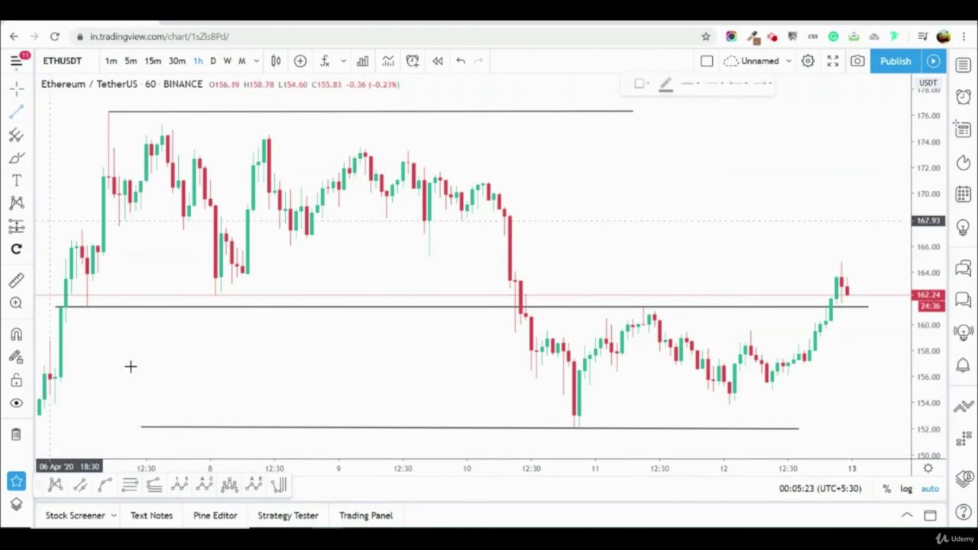
{"action": "left_click", "coordinate": [45, 417]}
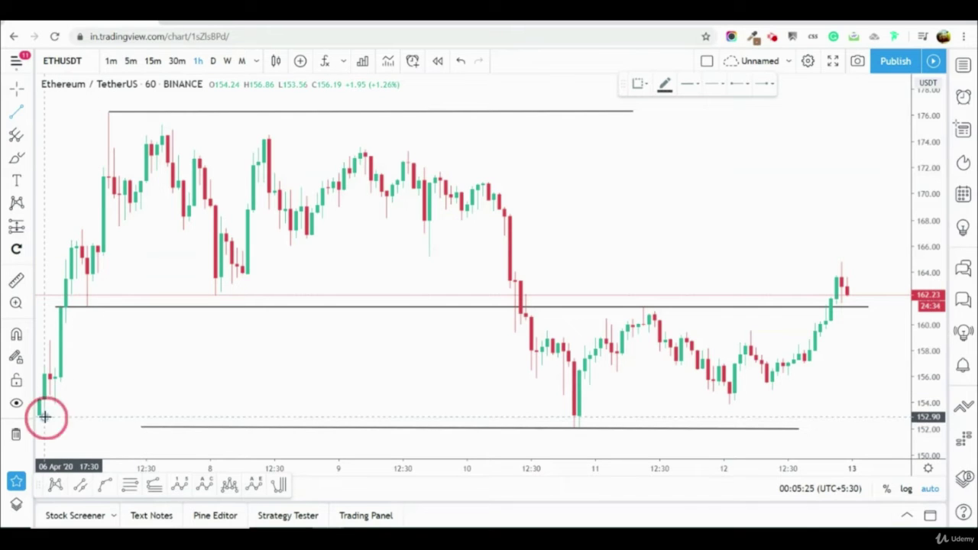
{"action": "left_click", "coordinate": [861, 417]}
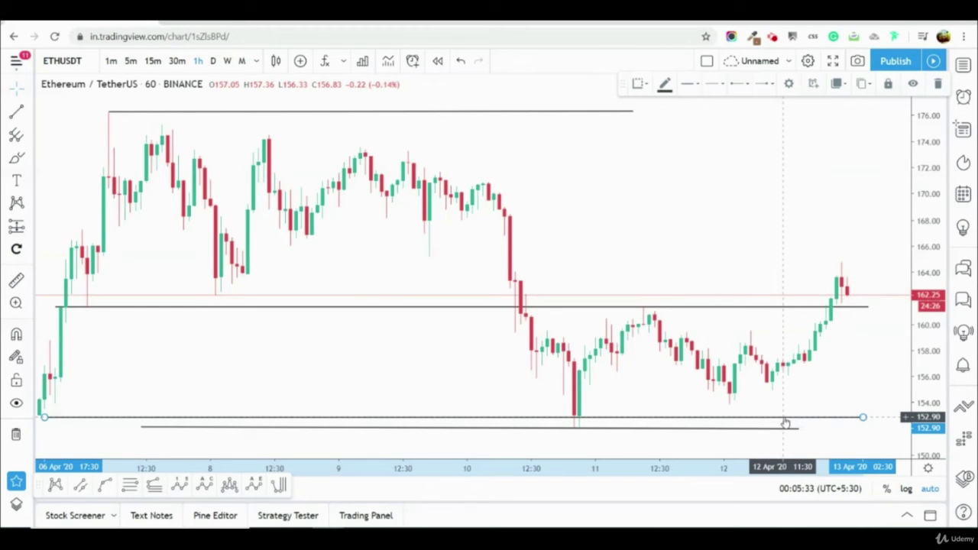
{"action": "mouse_move", "coordinate": [784, 420]}
{"action": "left_mouse_down"}
{"action": "mouse_move", "coordinate": [797, 415]}
{"action": "mouse_move", "coordinate": [792, 405]}
{"action": "left_mouse_up"}
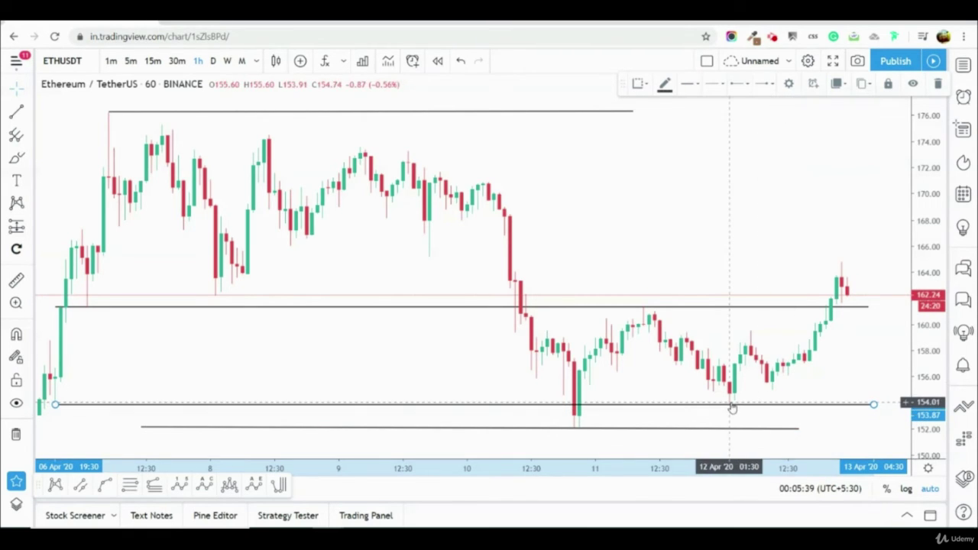
{"action": "left_click", "coordinate": [456, 365]}
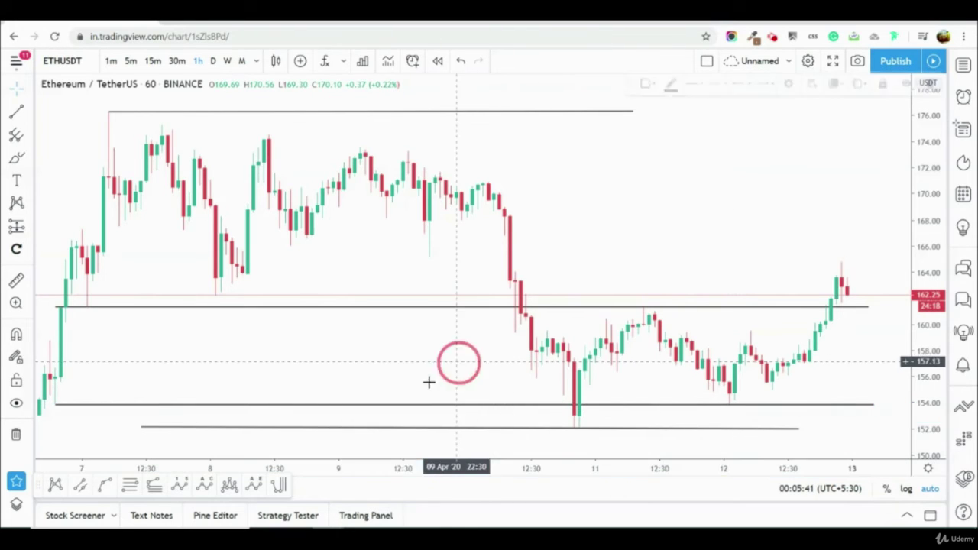
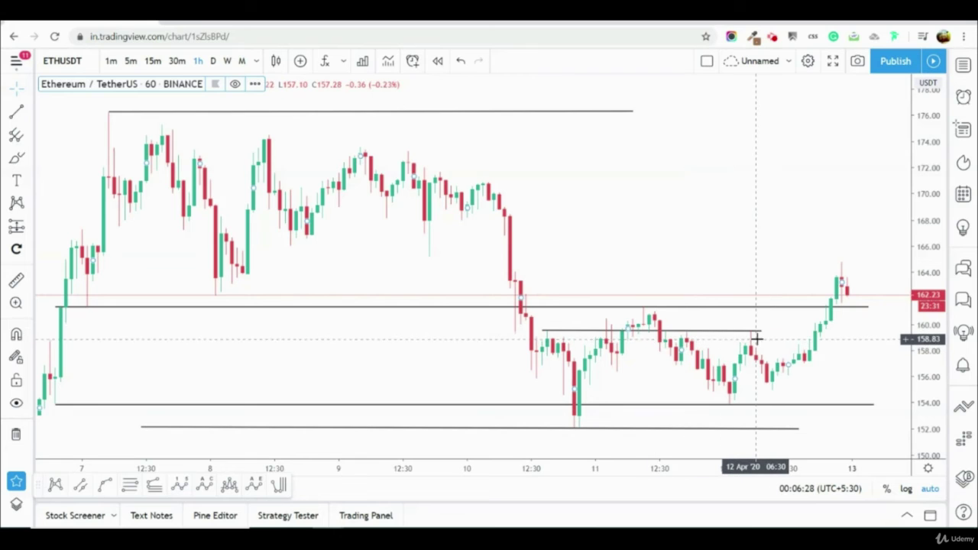
Try the short trend line along the minor lows at about 155.77, extend its end to 12 Apr 20:30, and delete it
{"action": "left_click", "coordinate": [755, 341]}
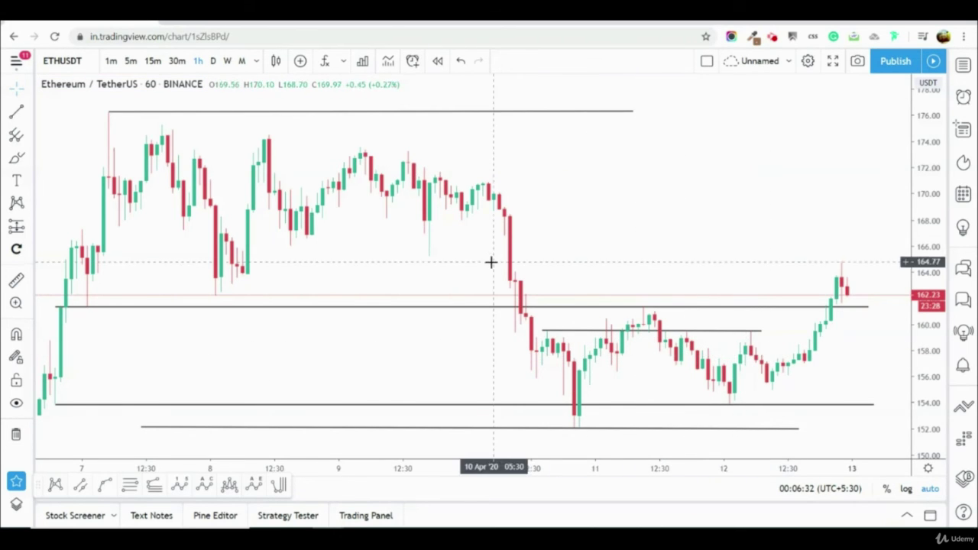
{"action": "left_click", "coordinate": [676, 333]}
{"action": "left_click_drag", "start_coordinate": [676, 333], "coordinate": [662, 377]}
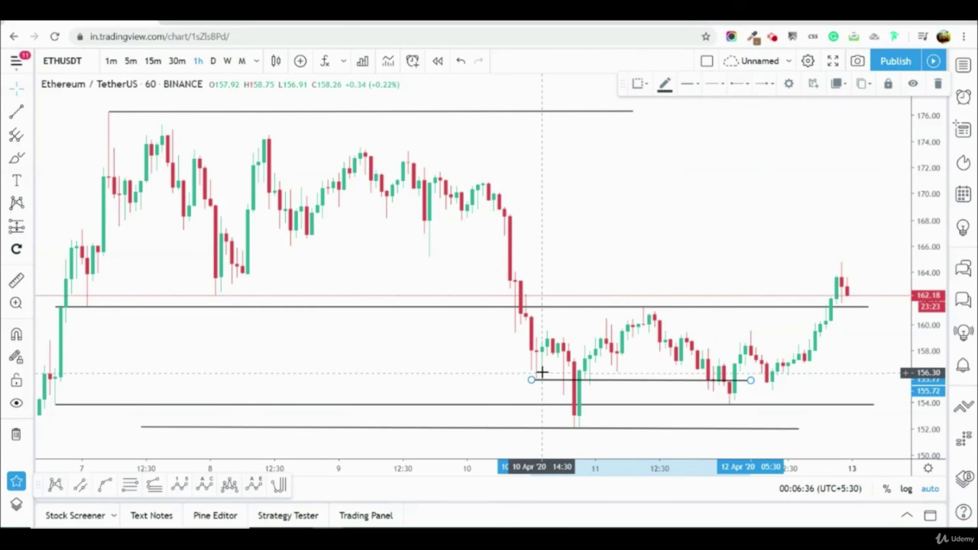
{"action": "left_click_drag", "start_coordinate": [751, 379], "coordinate": [833, 380]}
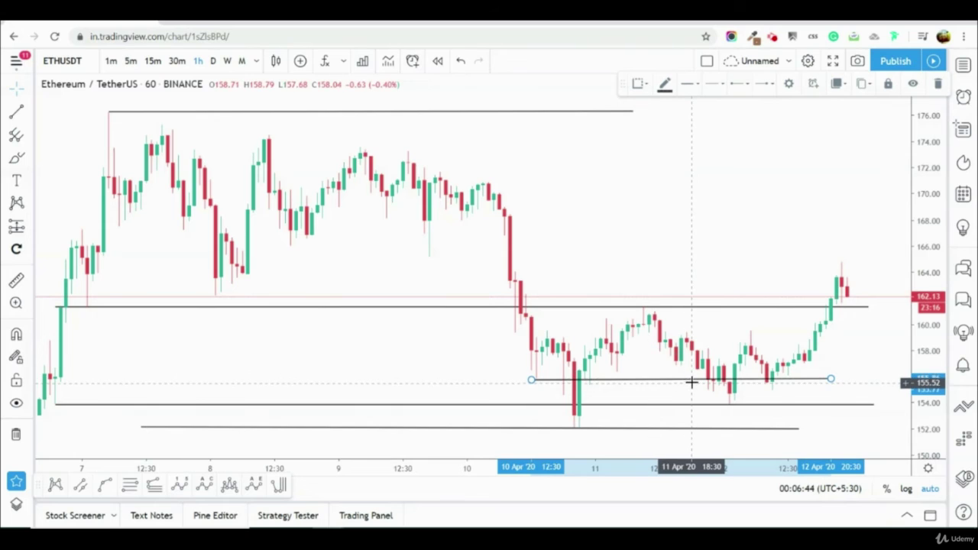
{"action": "key", "text": "Delete"}
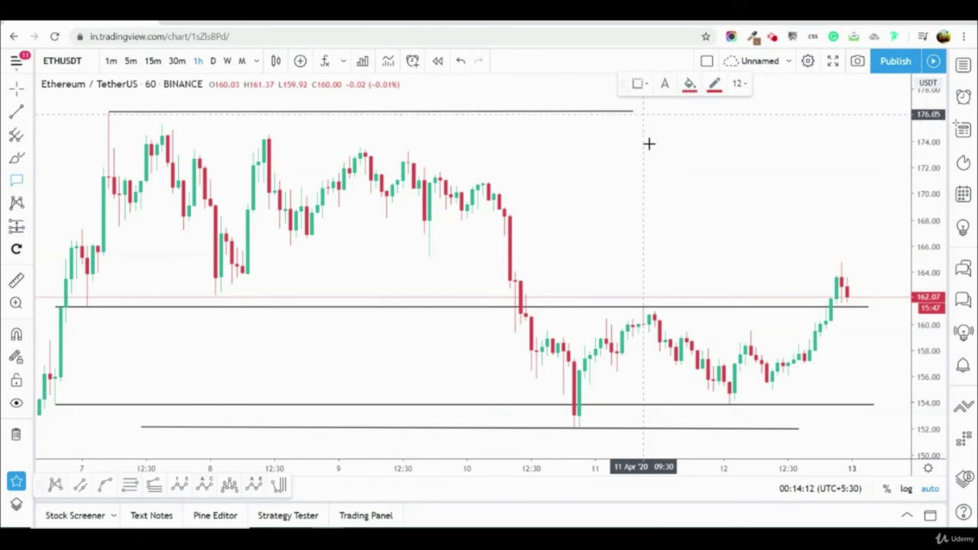
{"action": "left_click", "coordinate": [653, 305]}
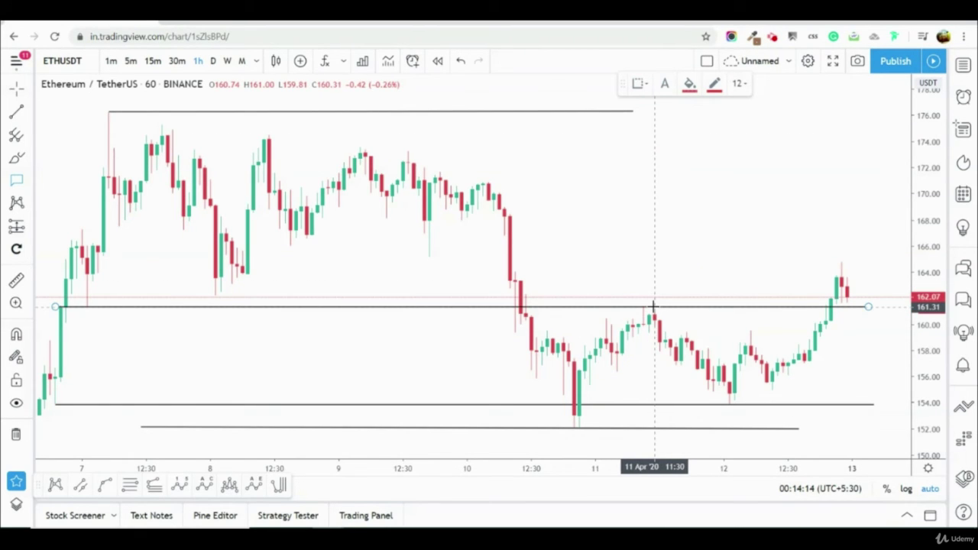
{"action": "left_click", "coordinate": [658, 405]}
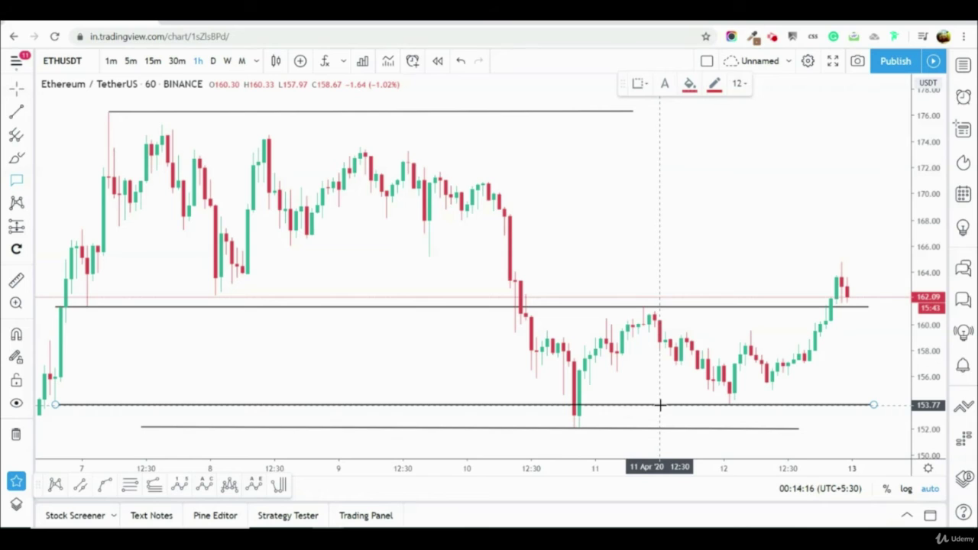
{"action": "left_click", "coordinate": [656, 416]}
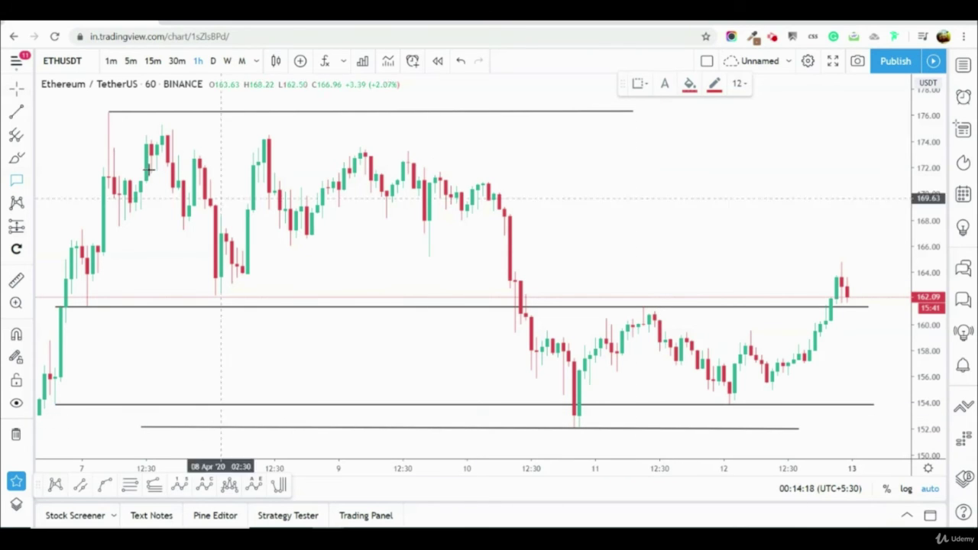
Draw a short horizontal trend line at about 173.77 in the empty chart area, from 11 Apr 11:30 to 12 Apr 07:30
{"action": "left_click", "coordinate": [16, 111]}
{"action": "left_click", "coordinate": [654, 144]}
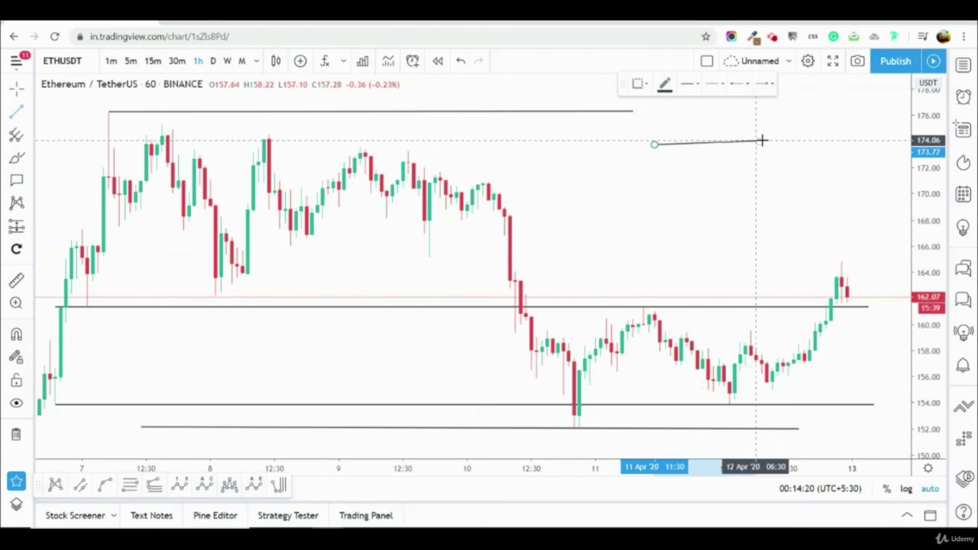
{"action": "left_click", "coordinate": [760, 145]}
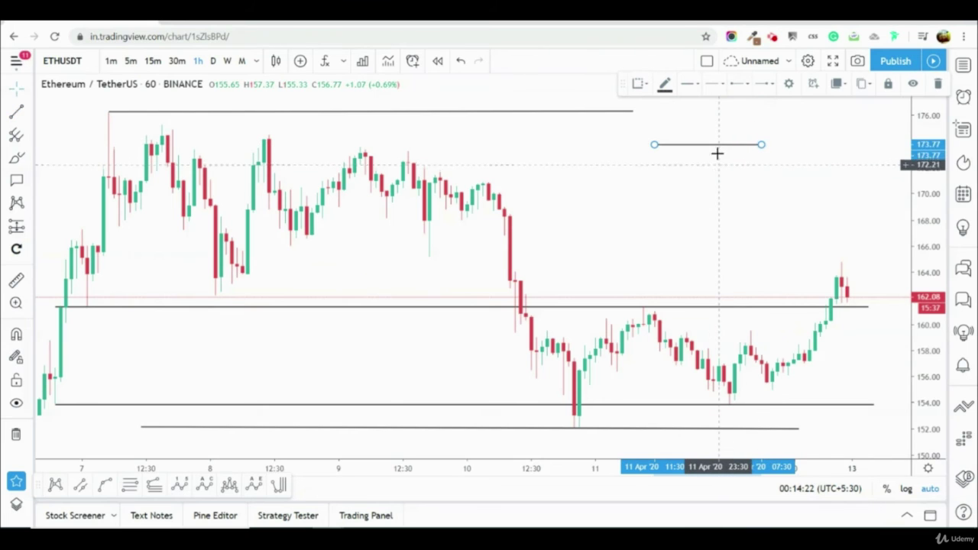
Copy the short line into an evenly spaced stack of five, one above and three below it, with the middle at 172.06 and lowest at 168.41
{"action": "left_click_drag", "start_coordinate": [711, 147], "coordinate": [717, 175]}
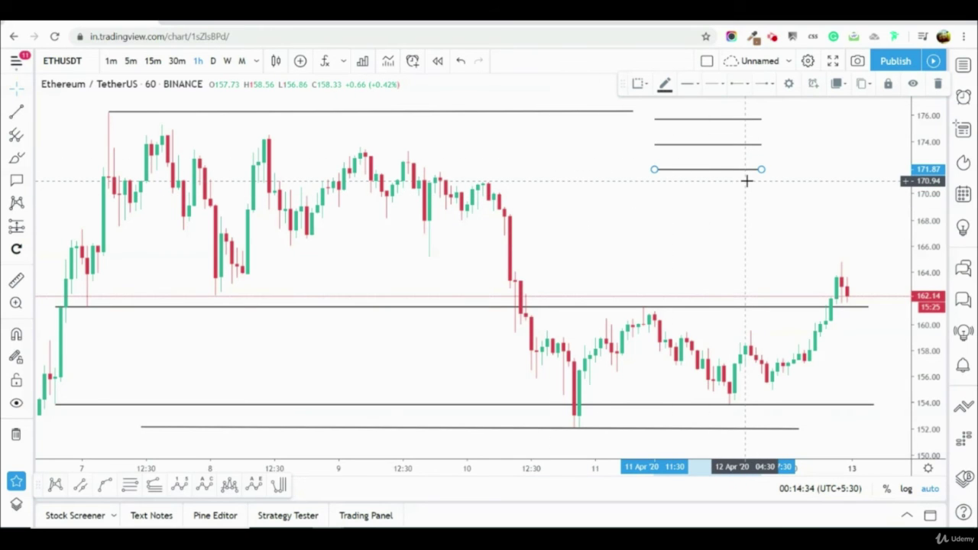
{"action": "left_click_drag", "start_coordinate": [717, 173], "coordinate": [718, 219]}
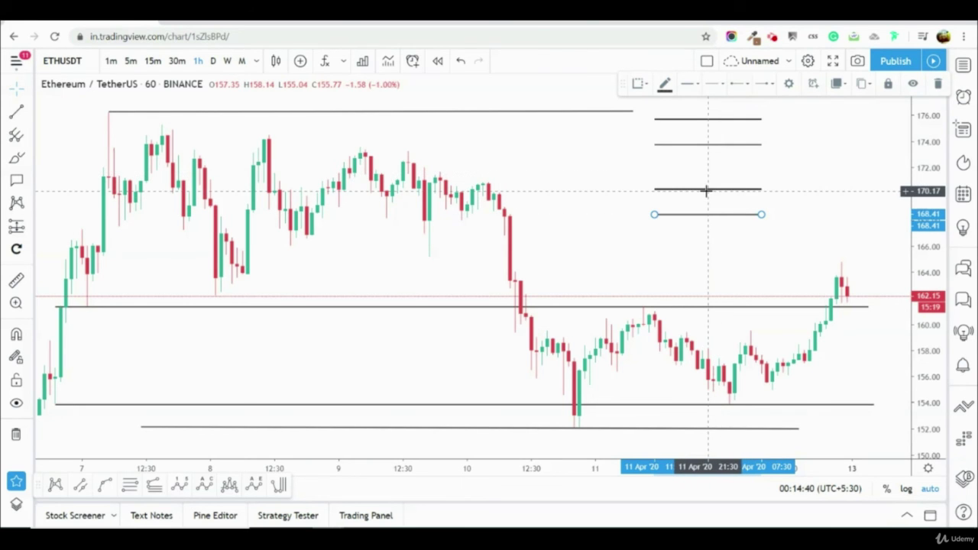
{"action": "left_click_drag", "start_coordinate": [705, 189], "coordinate": [715, 167]}
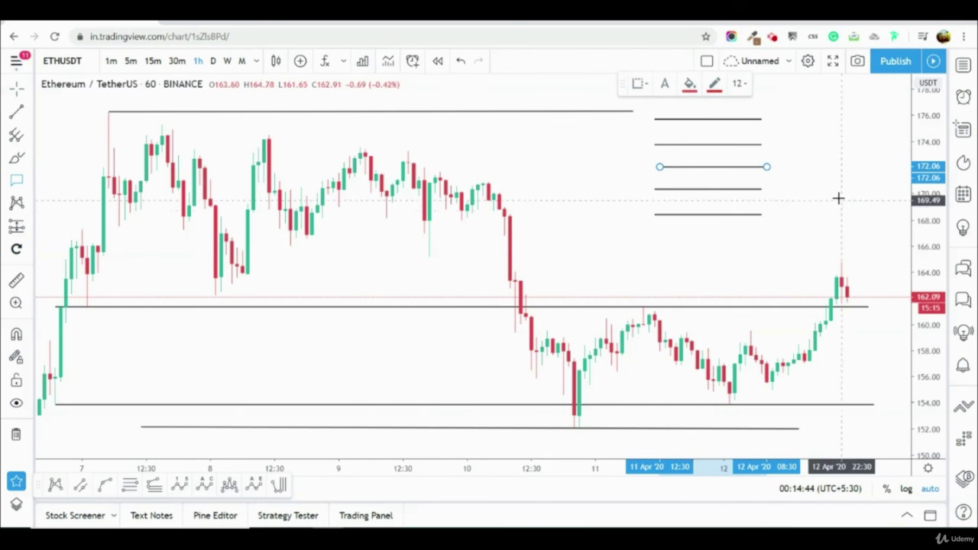
Add a callout reading CMP beside the middle short line and one reading S1 beside the line below it
{"action": "left_click", "coordinate": [799, 163]}
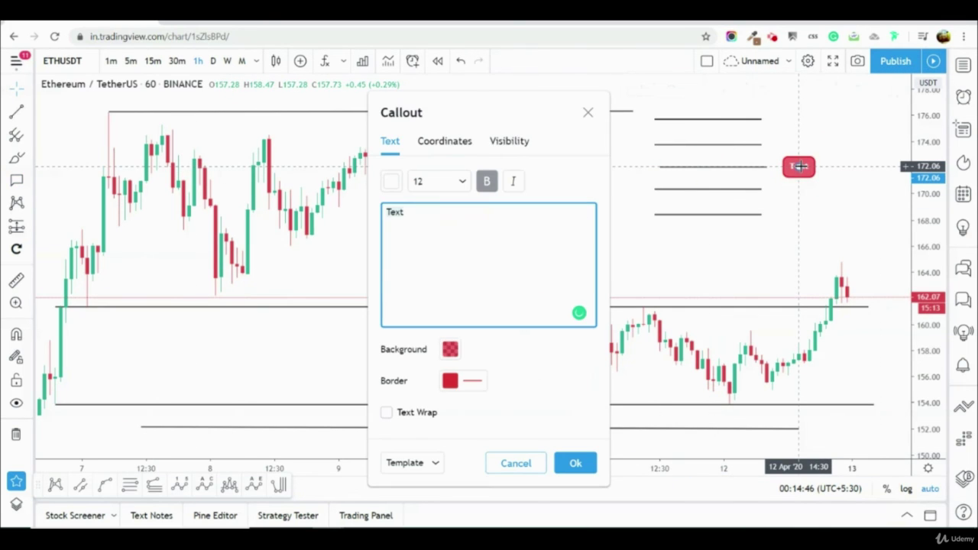
{"action": "left_click", "coordinate": [575, 464]}
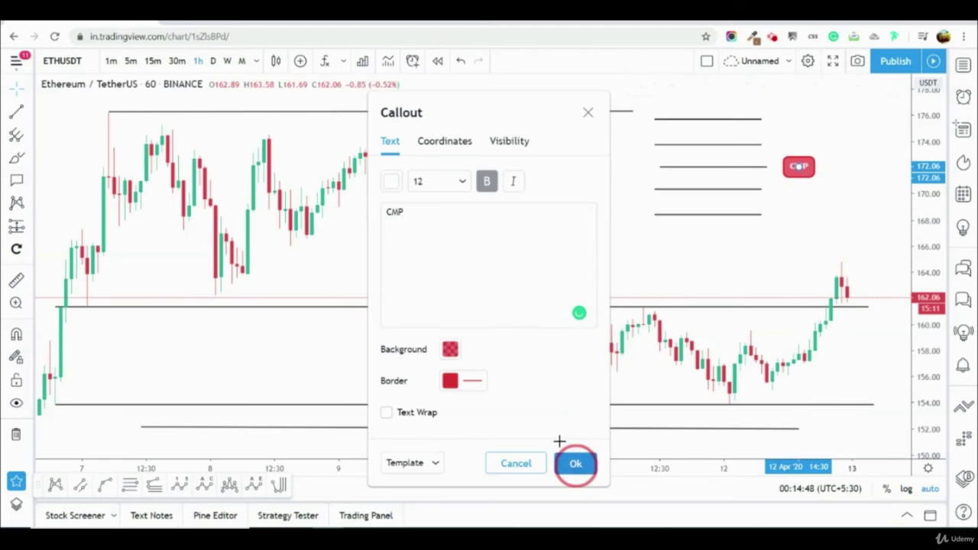
{"action": "left_click", "coordinate": [793, 191]}
{"action": "type", "text": "$"}
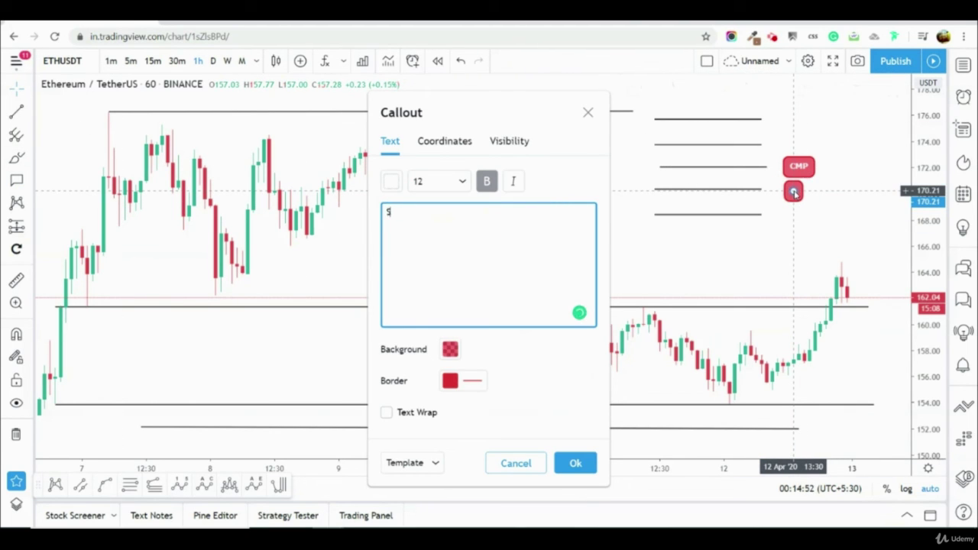
{"action": "type", "text": "$"}
{"action": "left_click", "coordinate": [575, 462]}
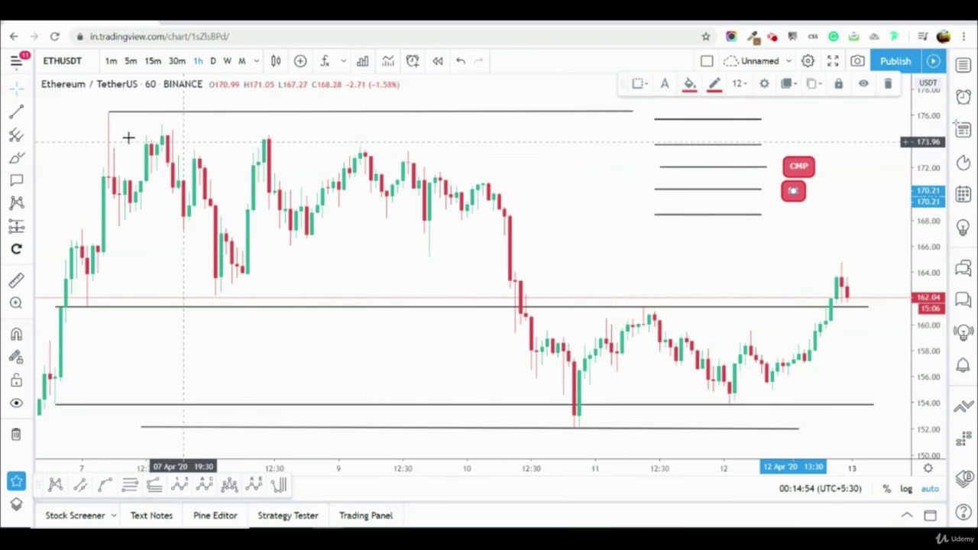
Add a callout reading S2 beside the lowest short line, at about 167.98
{"action": "left_click", "coordinate": [16, 180]}
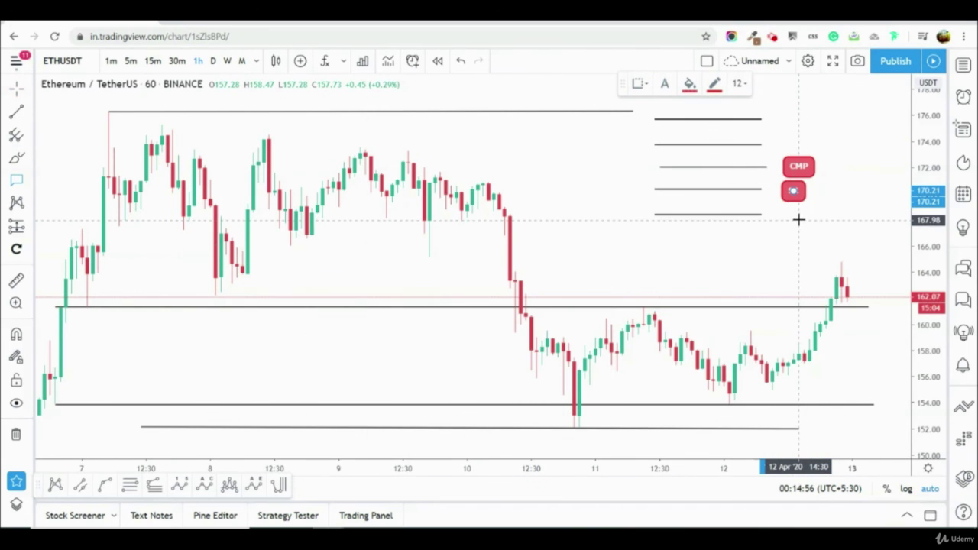
{"action": "left_click", "coordinate": [798, 219]}
{"action": "type", "text": "S2"}
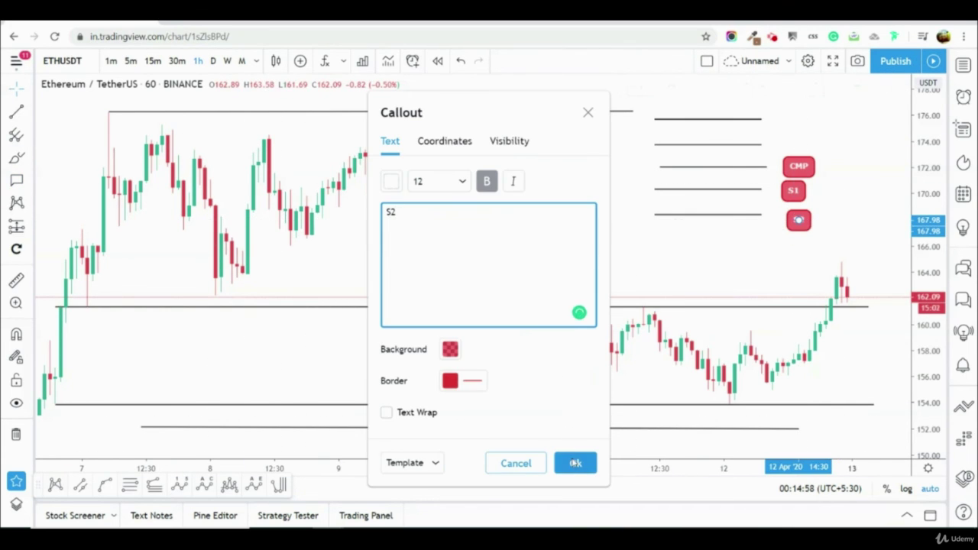
{"action": "left_click", "coordinate": [576, 463]}
Add a callout reading R2 beside the uppermost short line, at about 175.91
{"action": "left_click", "coordinate": [17, 180]}
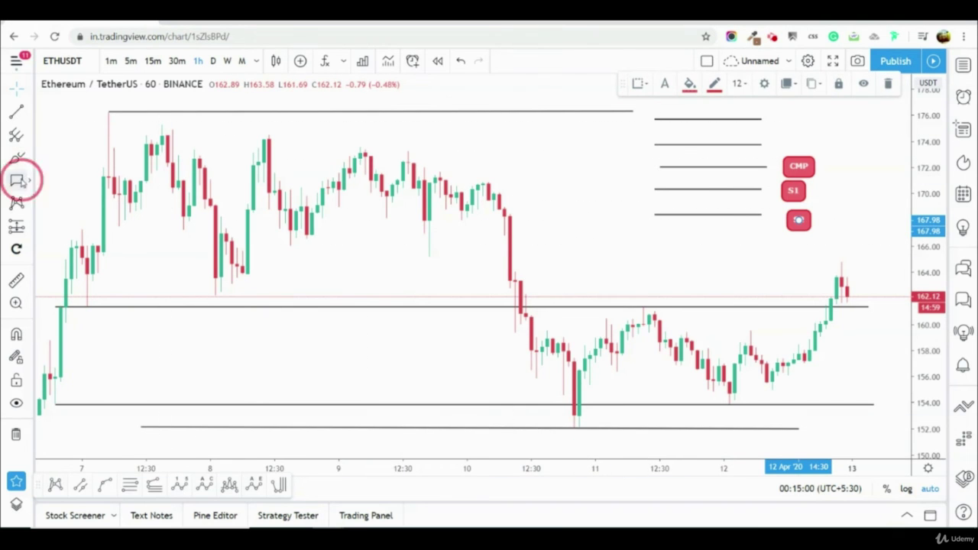
{"action": "left_click", "coordinate": [782, 116]}
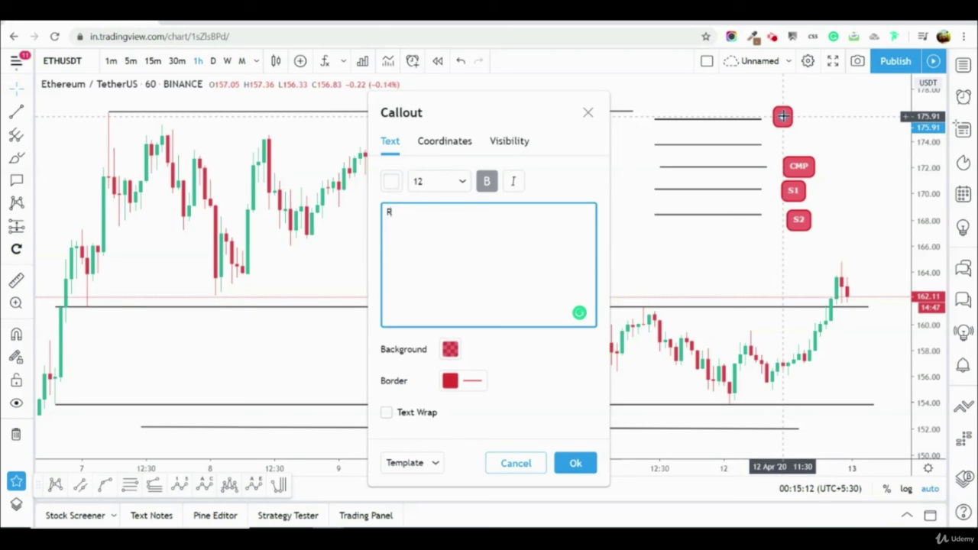
{"action": "type", "text": "1"}
{"action": "left_click", "coordinate": [575, 463]}
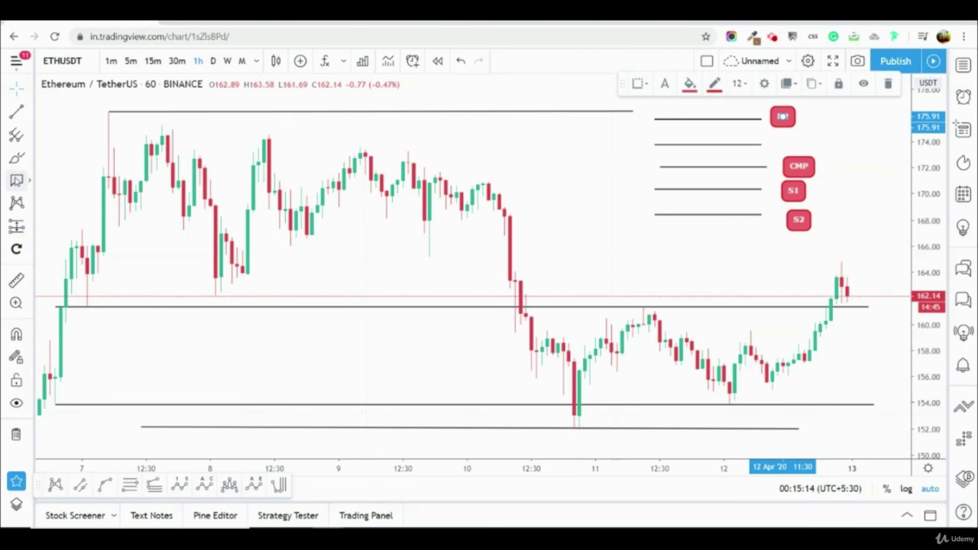
Add a callout reading R1 beside the second short line and align it under the R2 callout
{"action": "left_click", "coordinate": [786, 145]}
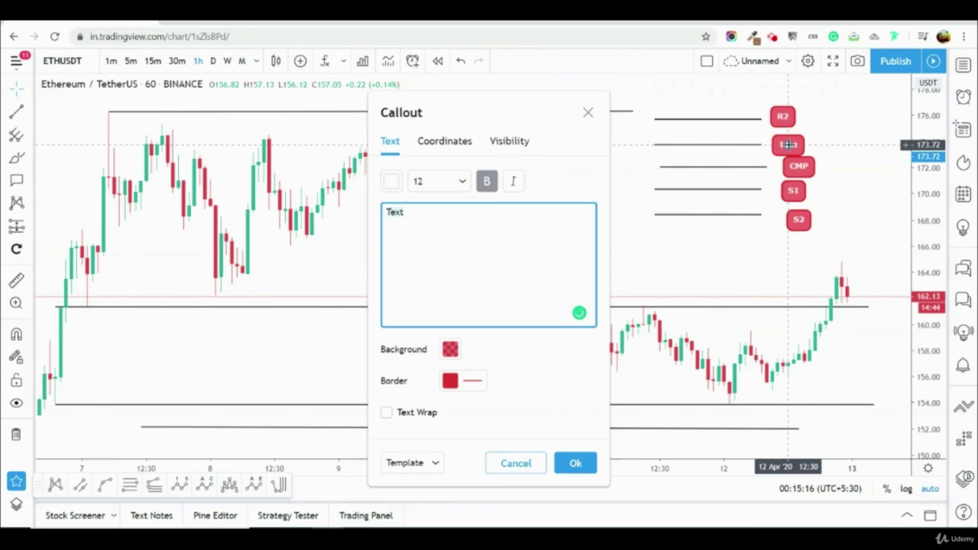
{"action": "type", "text": "R1"}
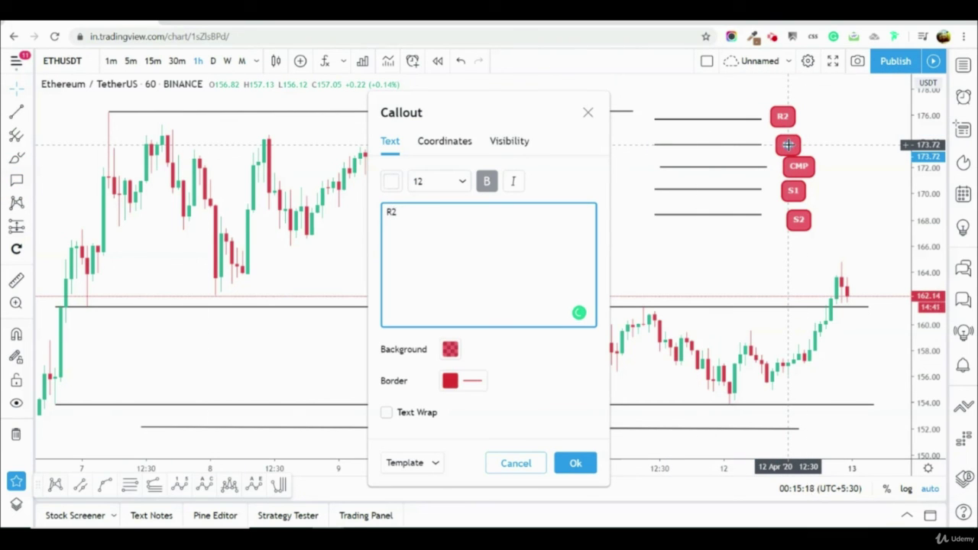
{"action": "left_click", "coordinate": [575, 463]}
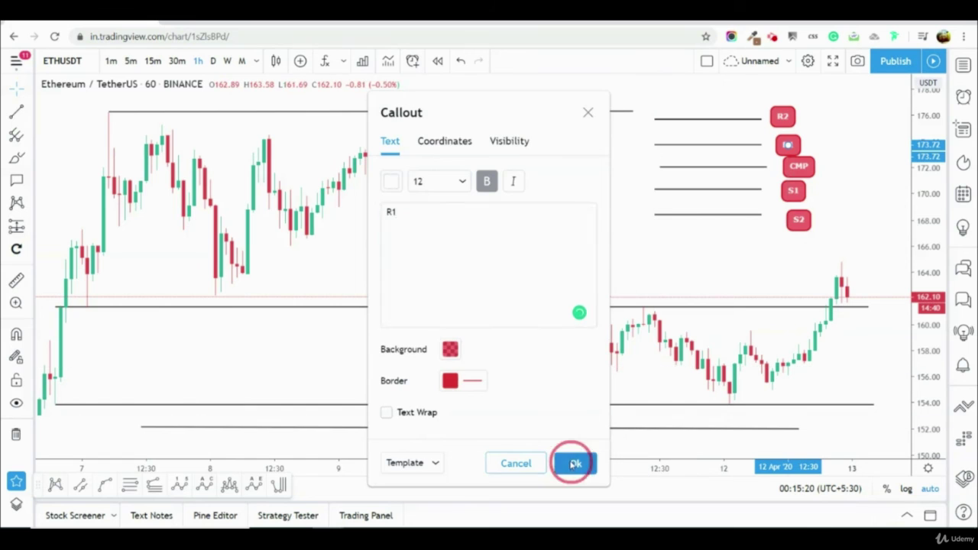
{"action": "left_click_drag", "start_coordinate": [788, 145], "coordinate": [782, 140]}
{"action": "left_click", "coordinate": [764, 257]}
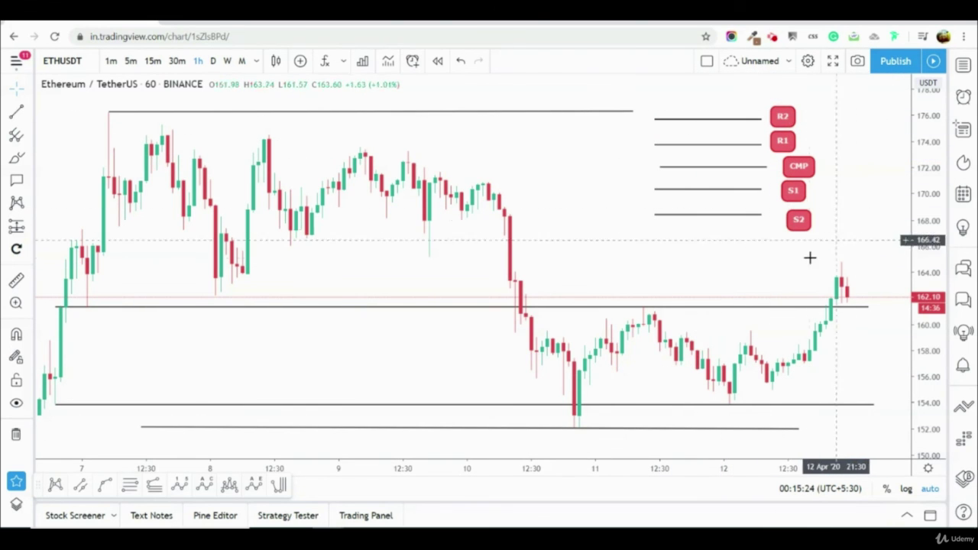